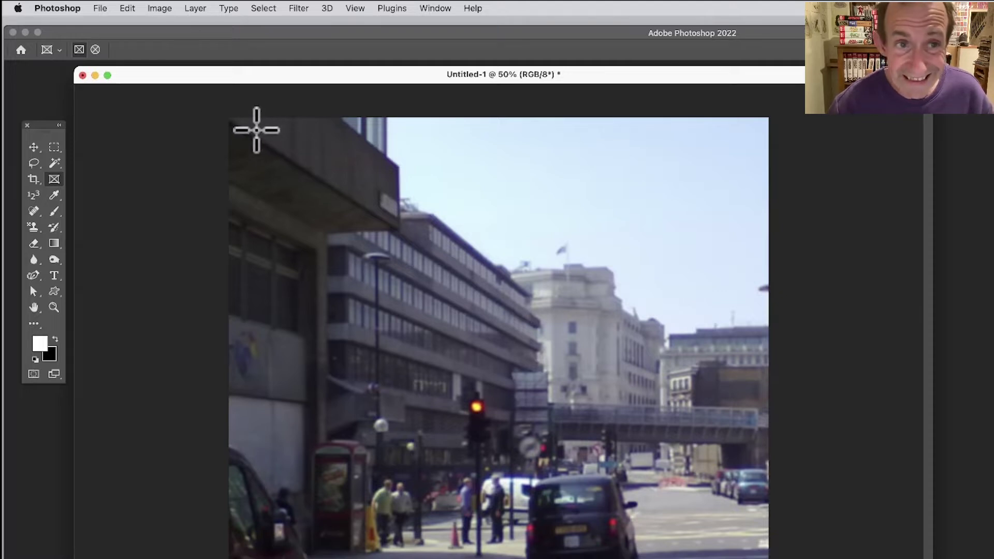
# - Draw a tall rectangular frame over the buildings near the photo's upper-left corner, adjust its size and shift it toward the middle
pyautogui.moveTo(254, 128); pyautogui.dragTo(442, 412)
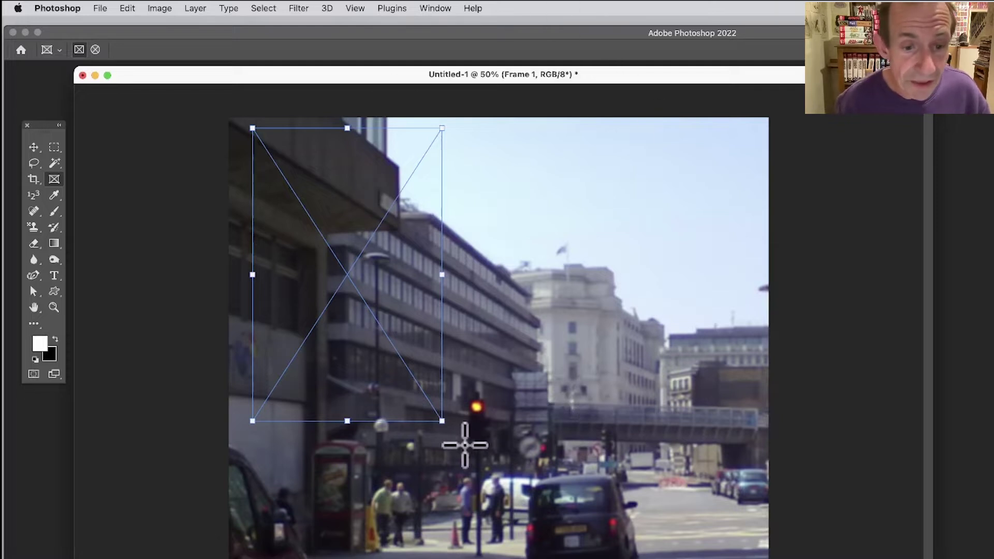
pyautogui.moveTo(440, 422); pyautogui.dragTo(473, 461)
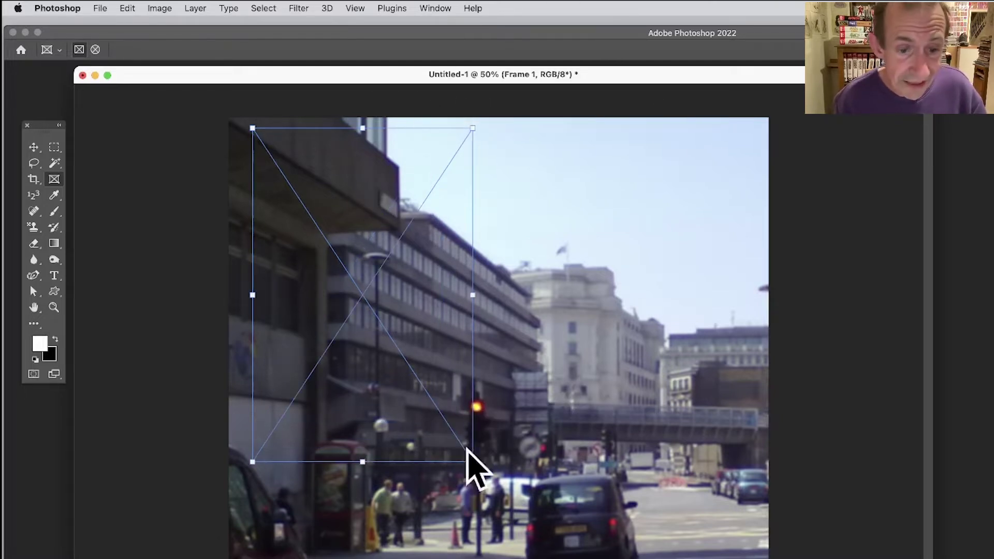
pyautogui.moveTo(468, 457); pyautogui.dragTo(435, 435)
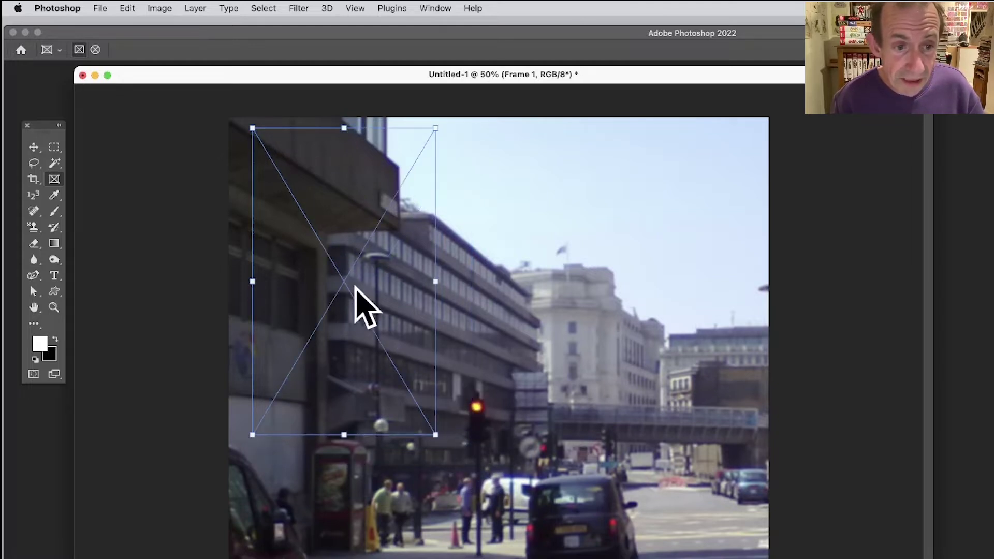
pyautogui.moveTo(344, 285); pyautogui.dragTo(419, 296)
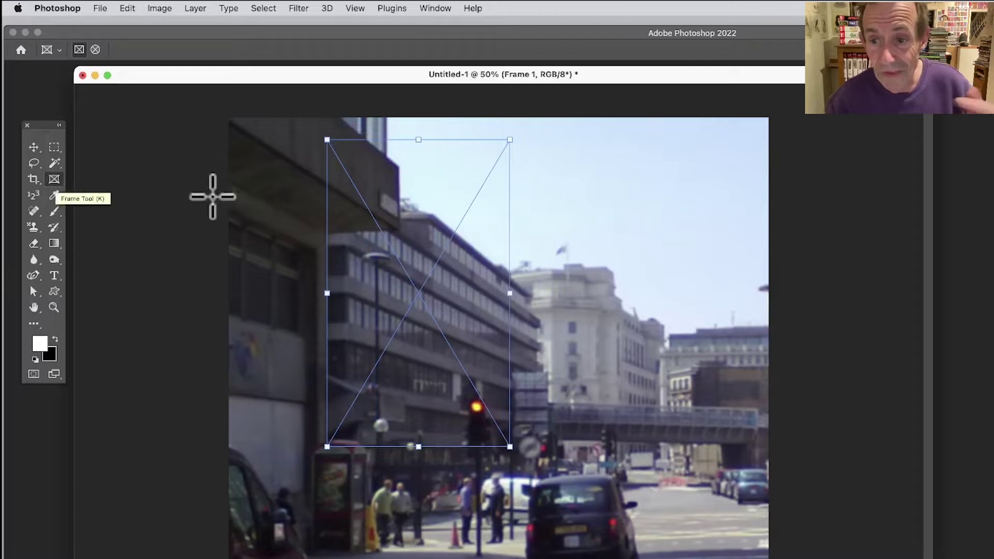
# - Display the document's layers clear of the photo and move the first frame flush into the photo's upper-left corner
pyautogui.press('F7')
pyautogui.moveTo(736, 154); pyautogui.dragTo(702, 147)
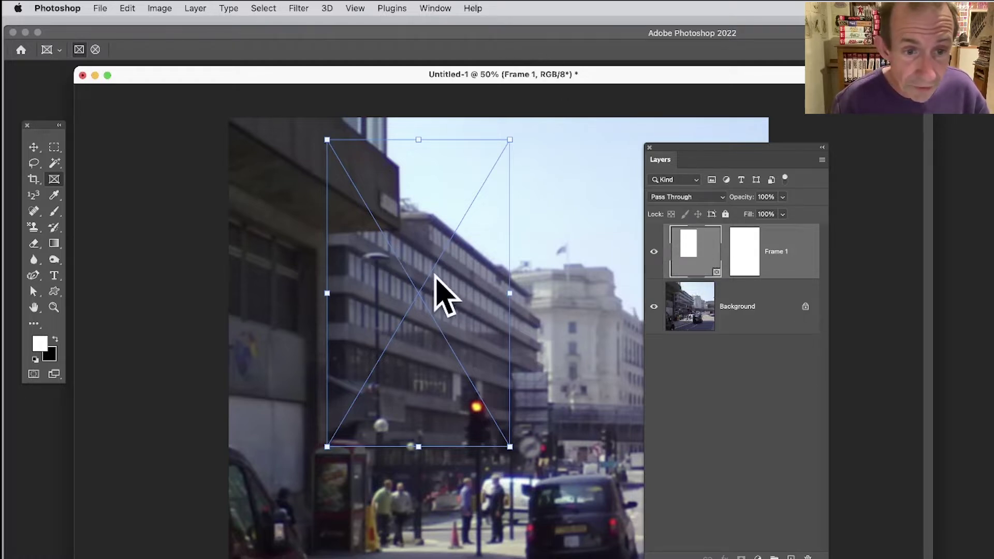
pyautogui.moveTo(434, 268); pyautogui.dragTo(384, 262)
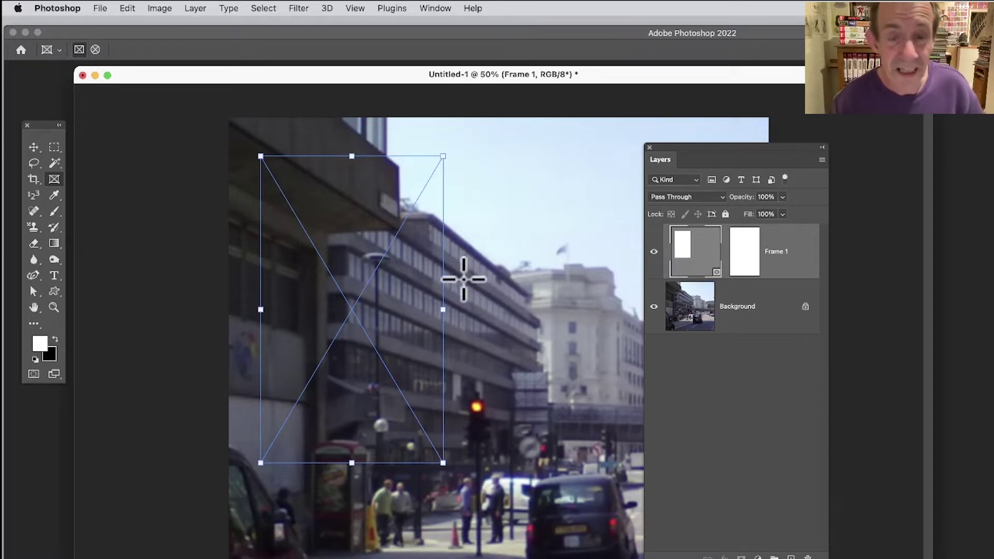
pyautogui.moveTo(393, 280); pyautogui.dragTo(371, 248)
pyautogui.moveTo(680, 143); pyautogui.dragTo(838, 134)
pyautogui.moveTo(352, 259); pyautogui.dragTo(344, 235)
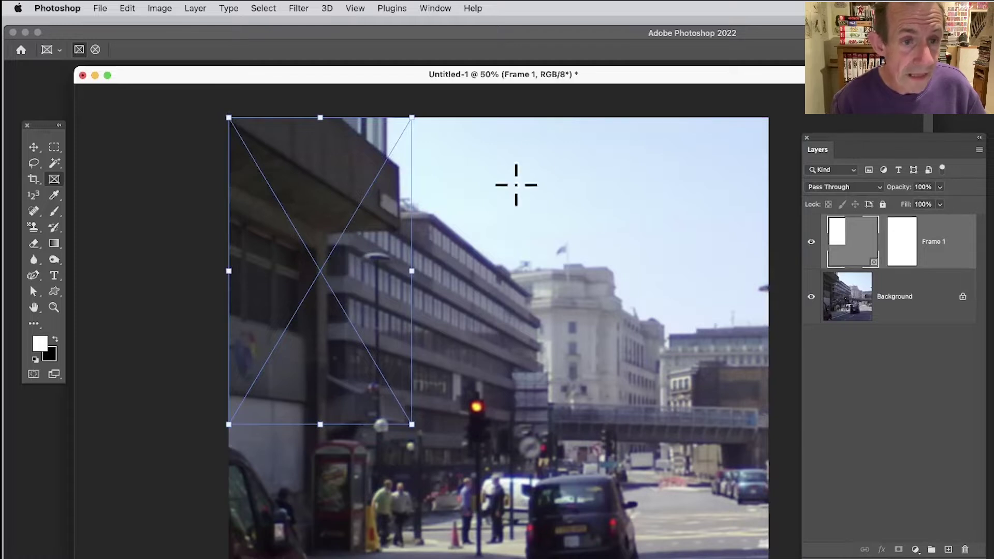
# - Draw a second tall frame beside the first, snap it to the first frame's edge and the photo's top, and narrow it
pyautogui.moveTo(449, 133)
pyautogui.mouseDown()
pyautogui.moveTo(657, 437)
pyautogui.moveTo(678, 508)
pyautogui.mouseUp()
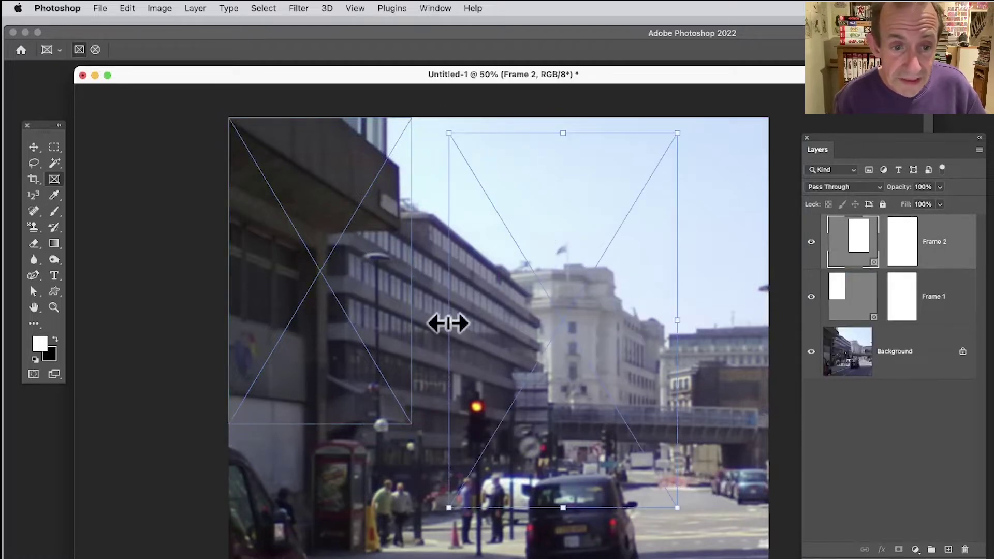
pyautogui.moveTo(449, 320); pyautogui.dragTo(412, 321)
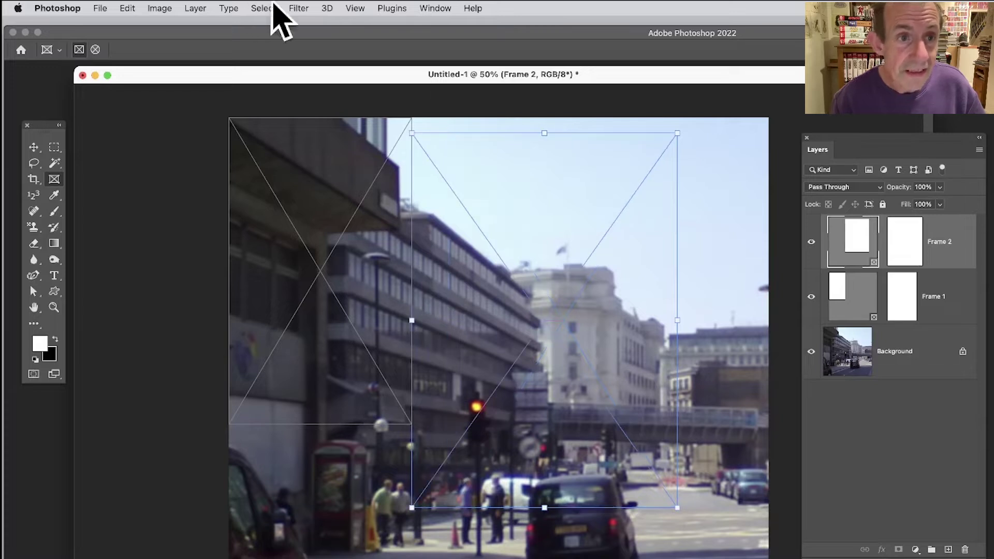
pyautogui.click(357, 8)
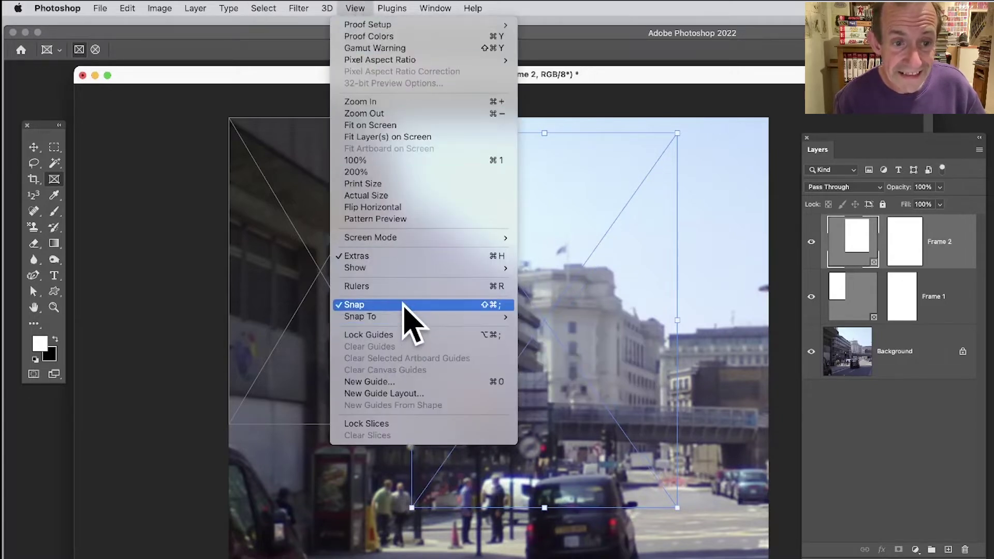
pyautogui.moveTo(391, 316)
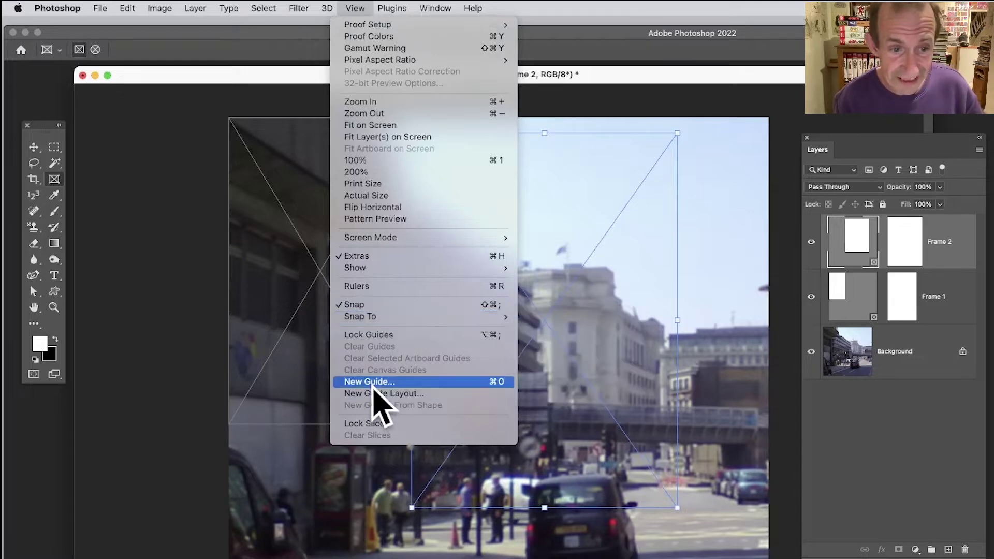
pyautogui.click(659, 89)
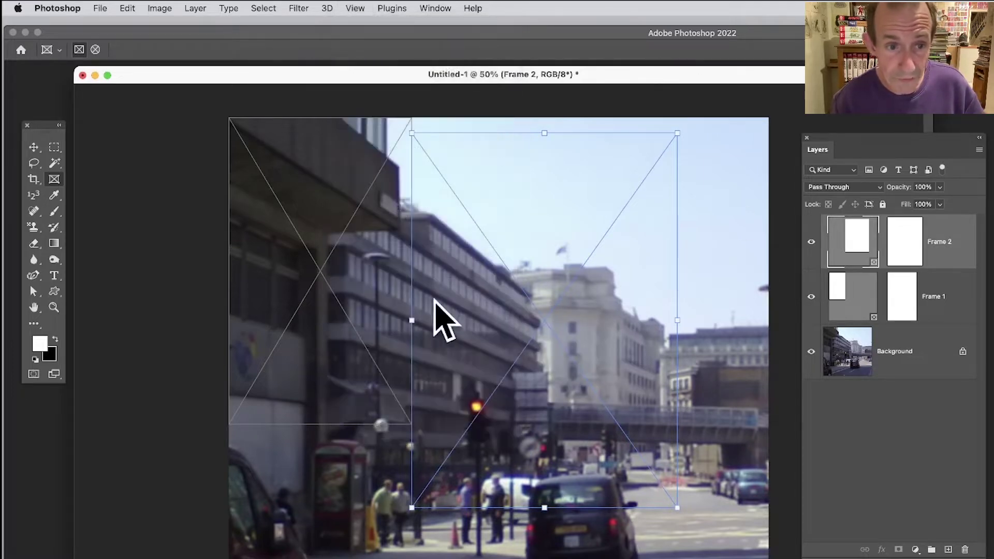
pyautogui.moveTo(545, 134); pyautogui.dragTo(548, 118)
pyautogui.moveTo(678, 310); pyautogui.dragTo(580, 299)
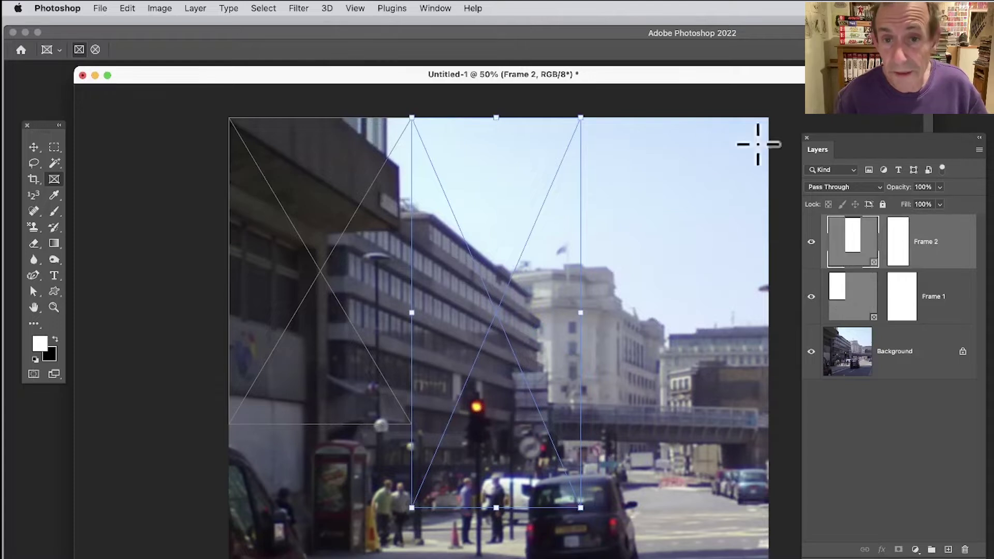
# - Draw a third frame in the photo's upper-right area, butt it against the second frame and extend it to the right edge
pyautogui.moveTo(768, 117)
pyautogui.mouseDown()
pyautogui.moveTo(705, 271)
pyautogui.moveTo(622, 299)
pyautogui.mouseUp()
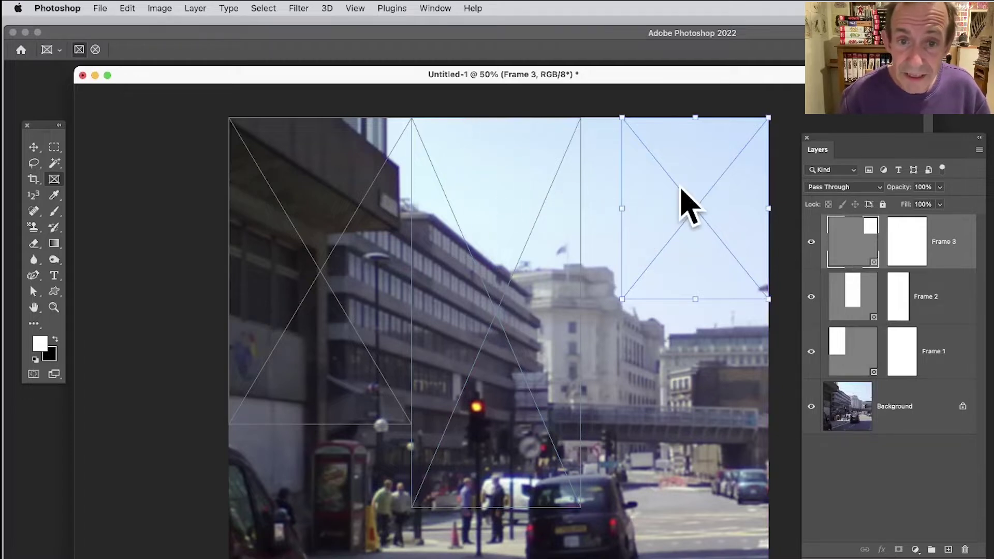
pyautogui.moveTo(681, 204); pyautogui.dragTo(568, 228)
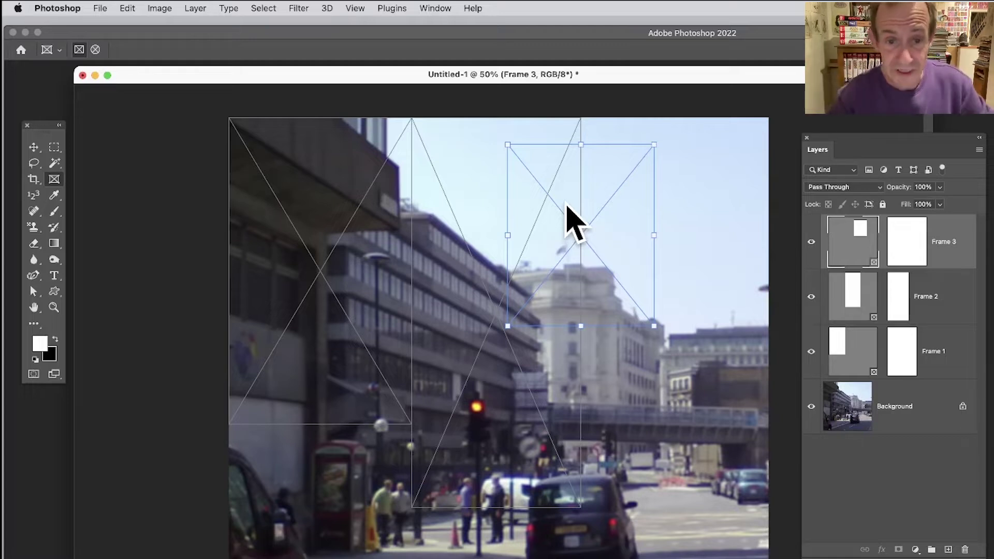
pyautogui.moveTo(599, 210); pyautogui.dragTo(679, 179)
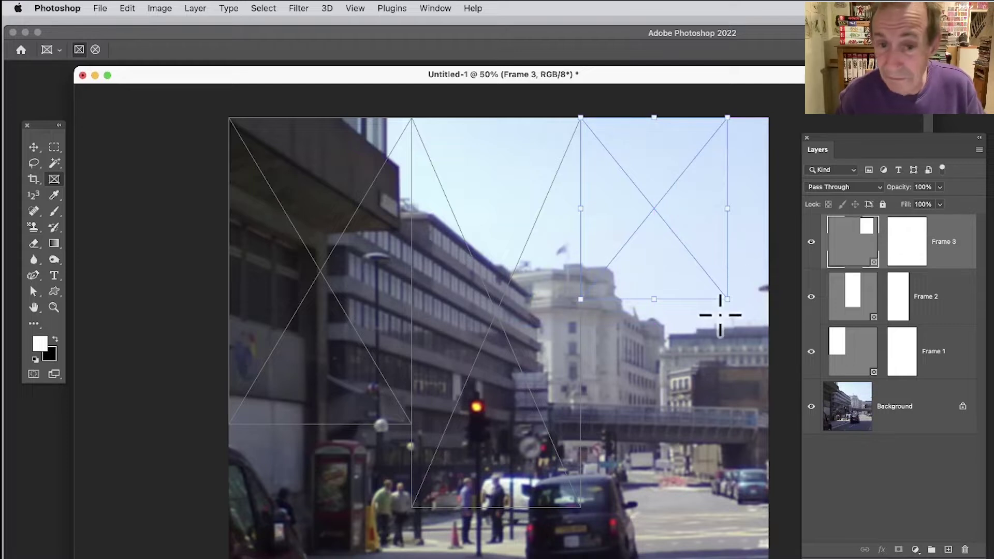
pyautogui.moveTo(727, 299); pyautogui.dragTo(768, 327)
# - Draw a fourth frame directly below the third and fit it between the second frame and the photo's right edge
pyautogui.moveTo(734, 507); pyautogui.dragTo(580, 326)
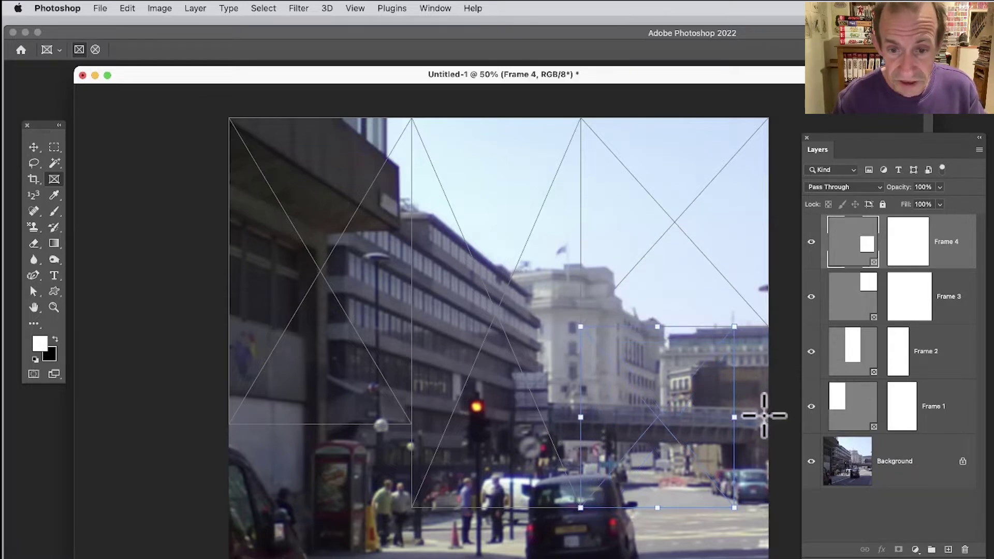
pyautogui.moveTo(734, 417); pyautogui.dragTo(769, 417)
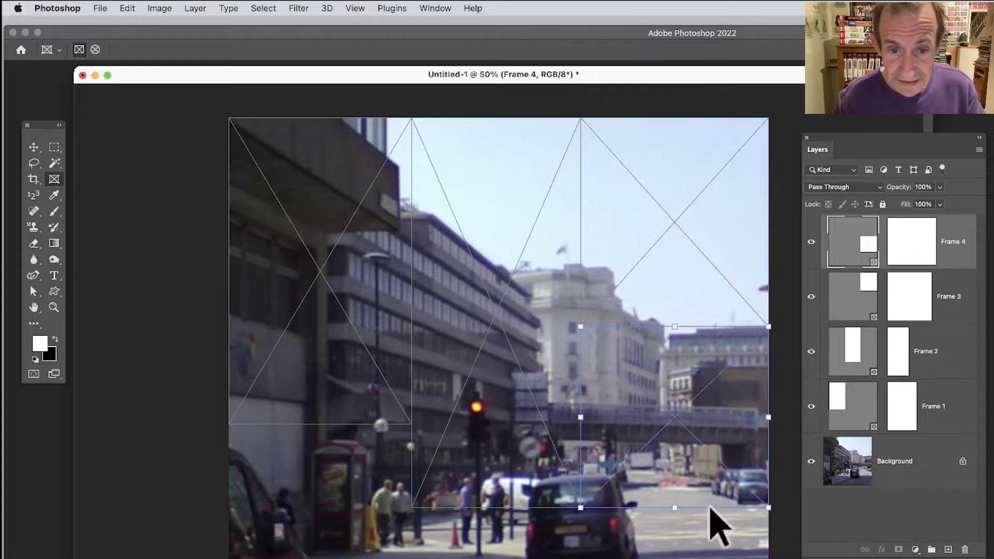
pyautogui.moveTo(580, 417); pyautogui.dragTo(600, 417)
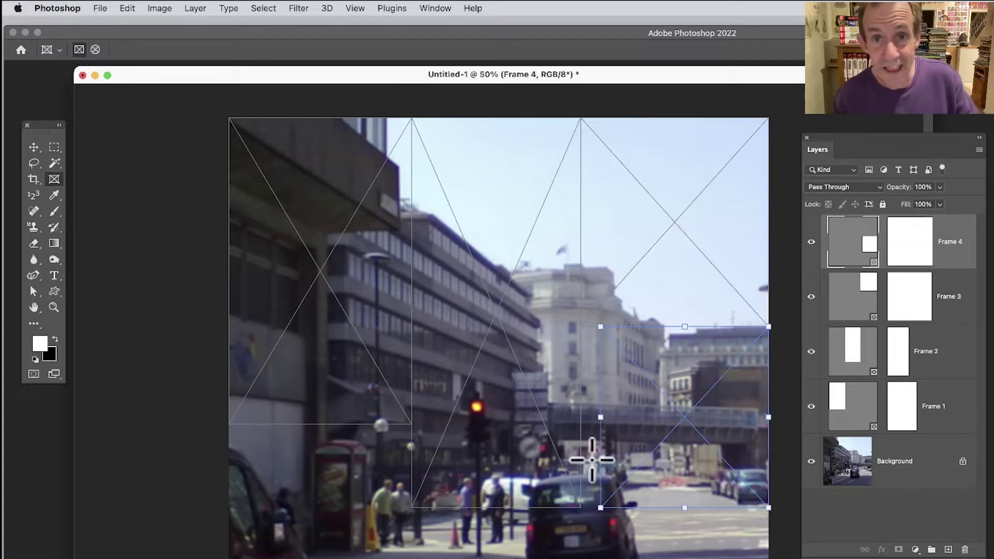
pyautogui.moveTo(600, 417); pyautogui.dragTo(581, 417)
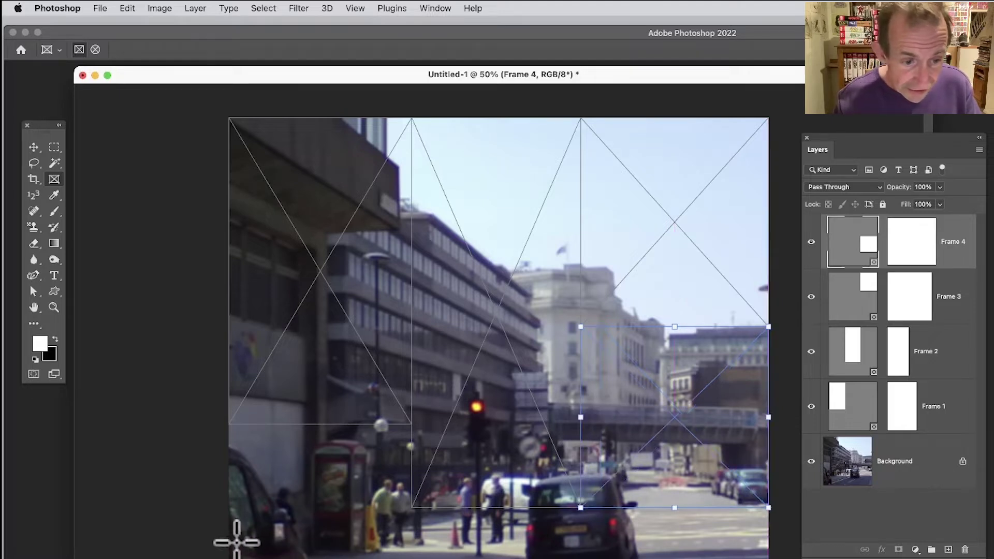
# - Draw a fifth frame across the full width of the photo's lower part and raise its top edge to the frames above
pyautogui.moveTo(234, 517); pyautogui.dragTo(636, 558)
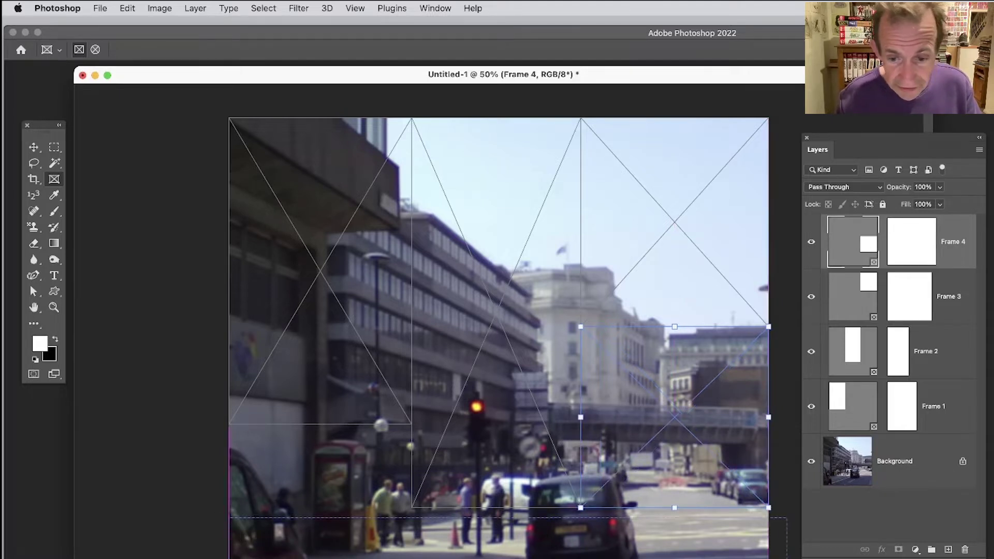
pyautogui.moveTo(787, 558); pyautogui.dragTo(769, 558)
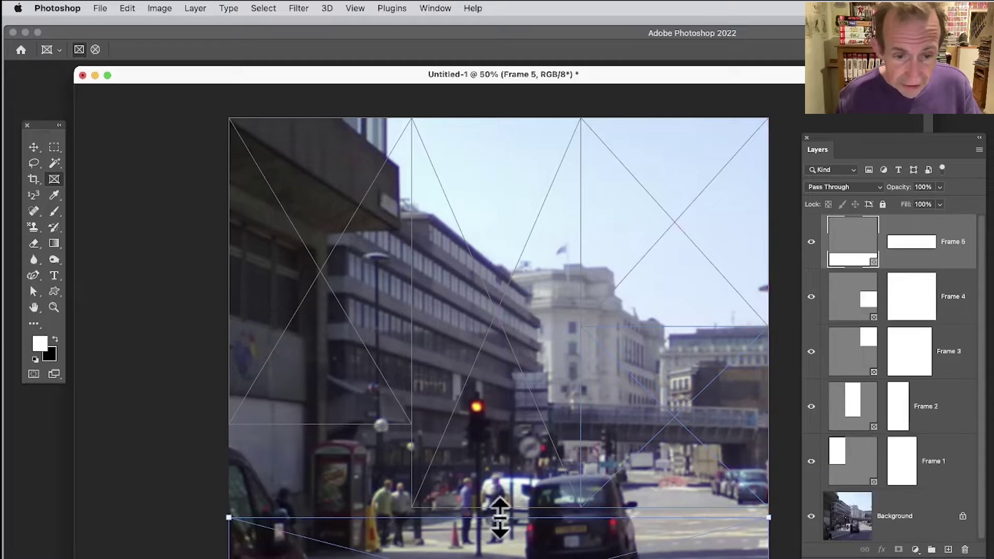
pyautogui.moveTo(499, 516); pyautogui.dragTo(499, 508)
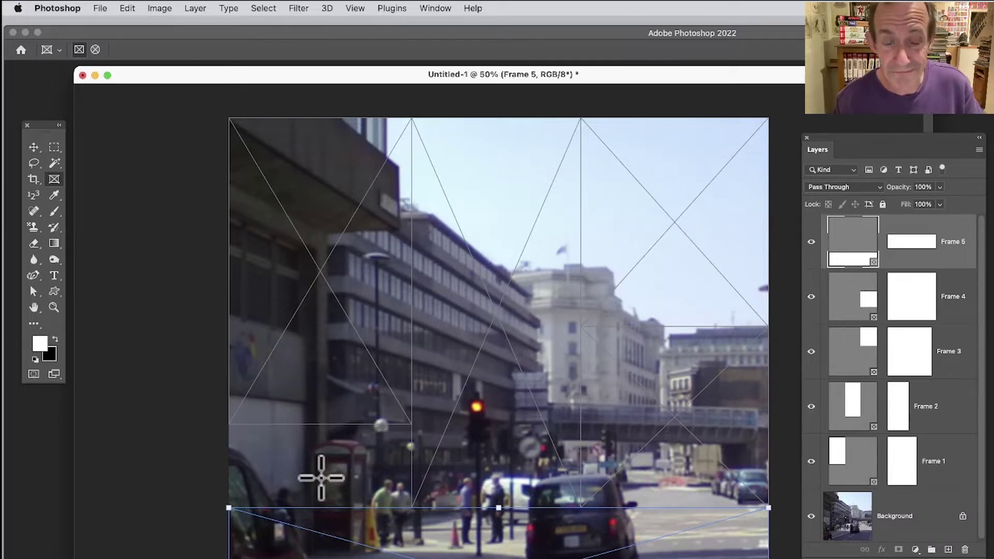
# - Go through the frame layers one by one to see which frame on the canvas each belongs to
pyautogui.click(858, 466)
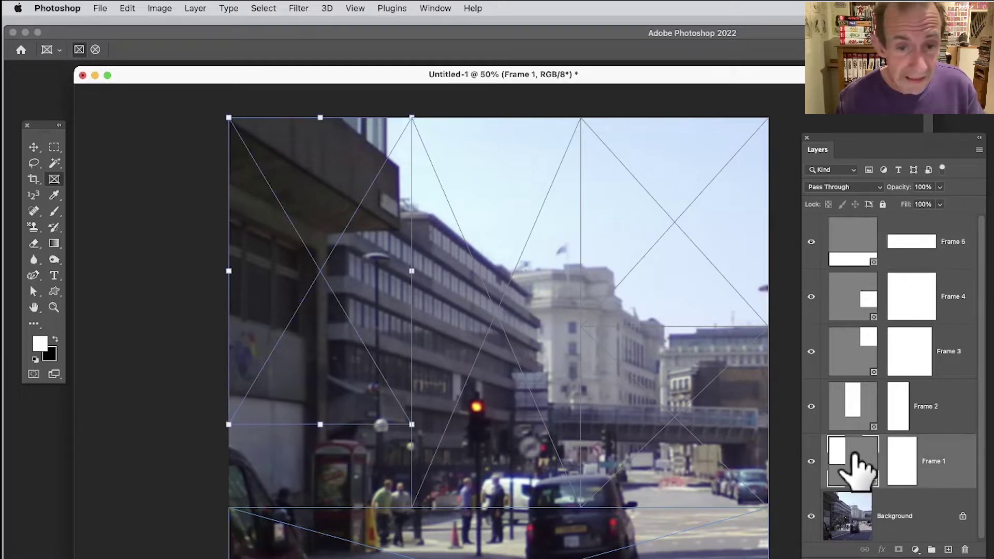
pyautogui.click(857, 407)
pyautogui.click(859, 352)
pyautogui.click(859, 303)
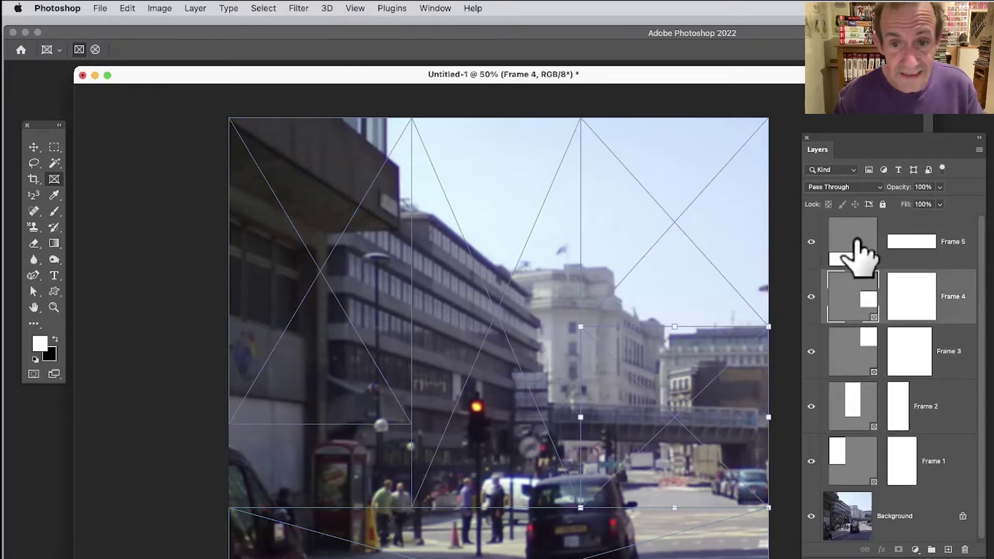
pyautogui.click(857, 243)
pyautogui.click(858, 303)
pyautogui.click(854, 362)
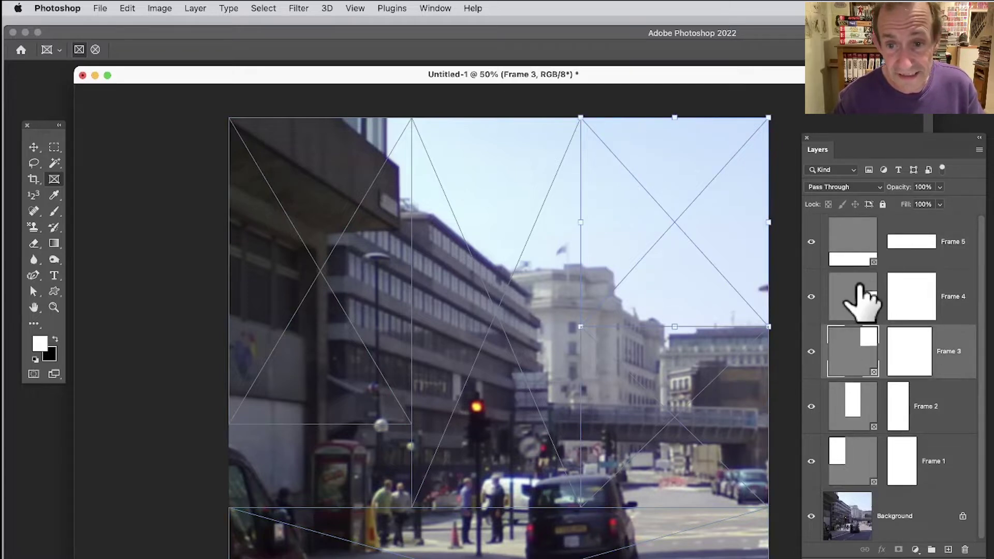
pyautogui.click(859, 286)
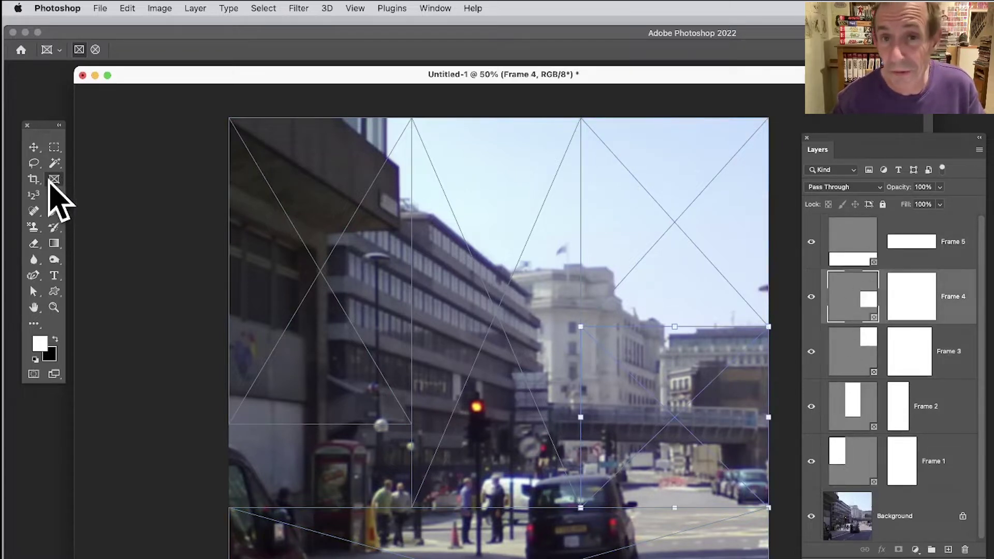
# - Place the image 220520121324.jpg as an embedded file into Frame 5, the wide frame along the photo's bottom
pyautogui.click(843, 233)
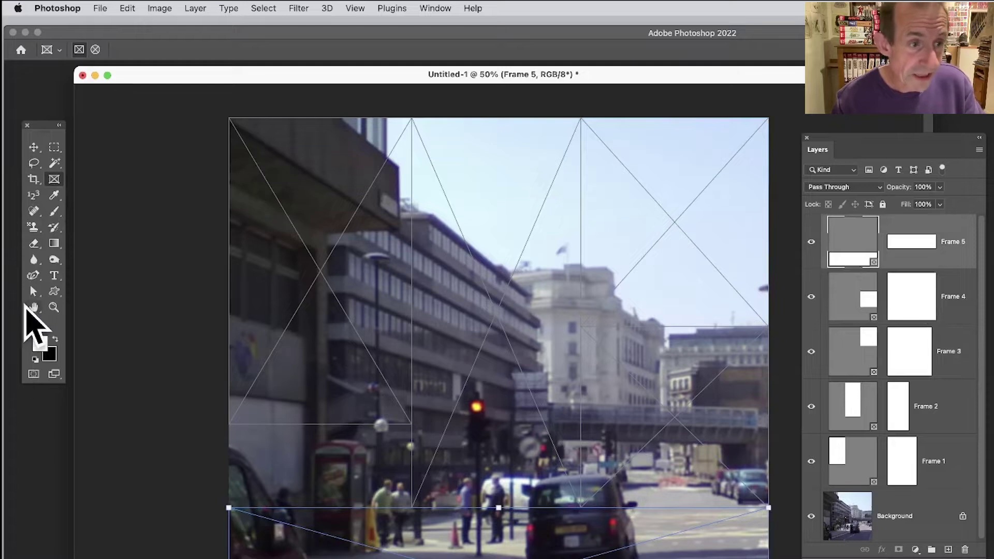
pyautogui.click(100, 9)
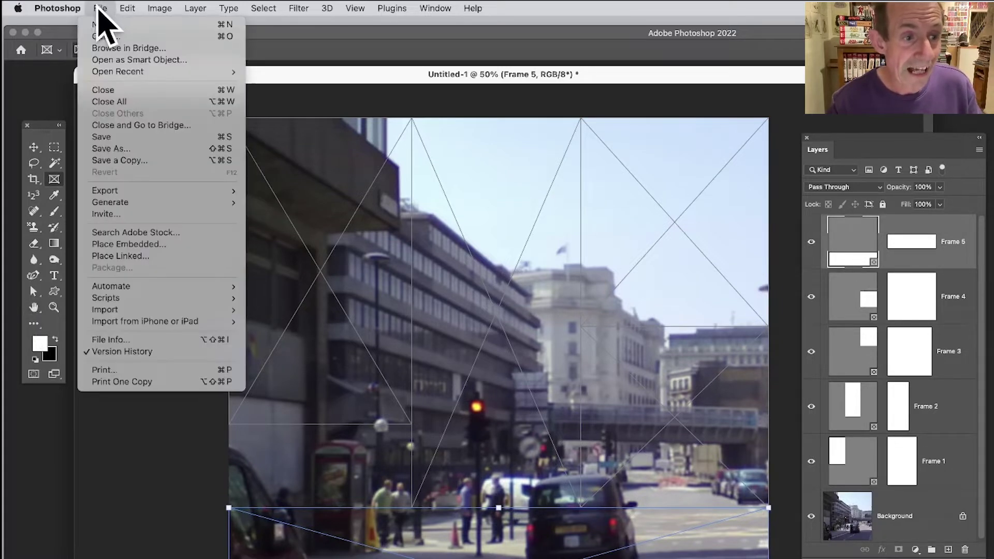
pyautogui.click(147, 246)
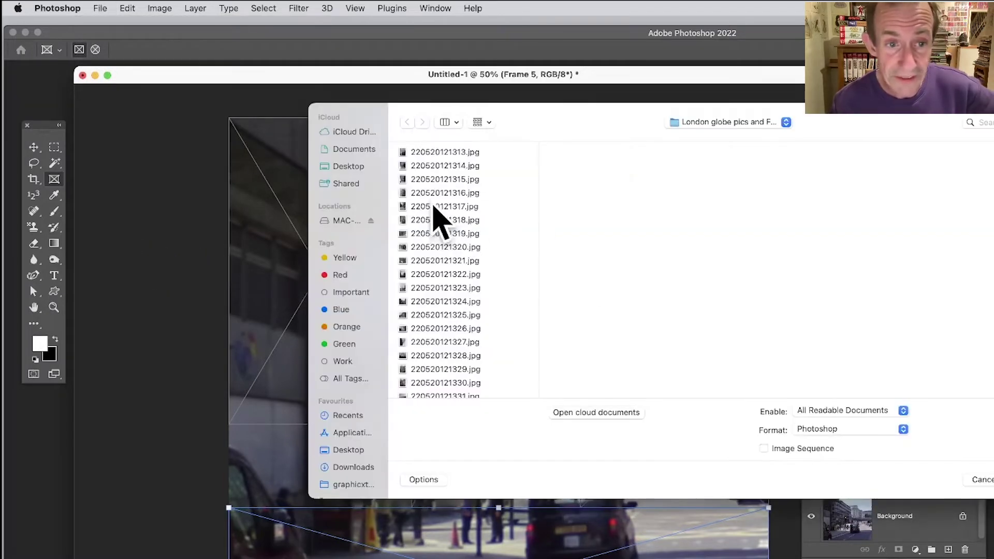
pyautogui.click(447, 194)
pyautogui.click(437, 261)
pyautogui.click(439, 234)
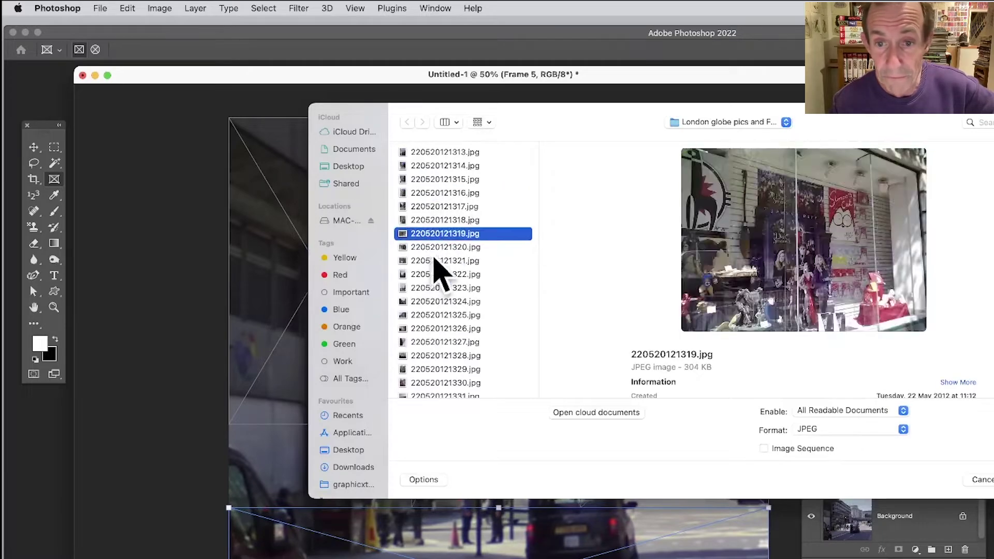
pyautogui.click(442, 301)
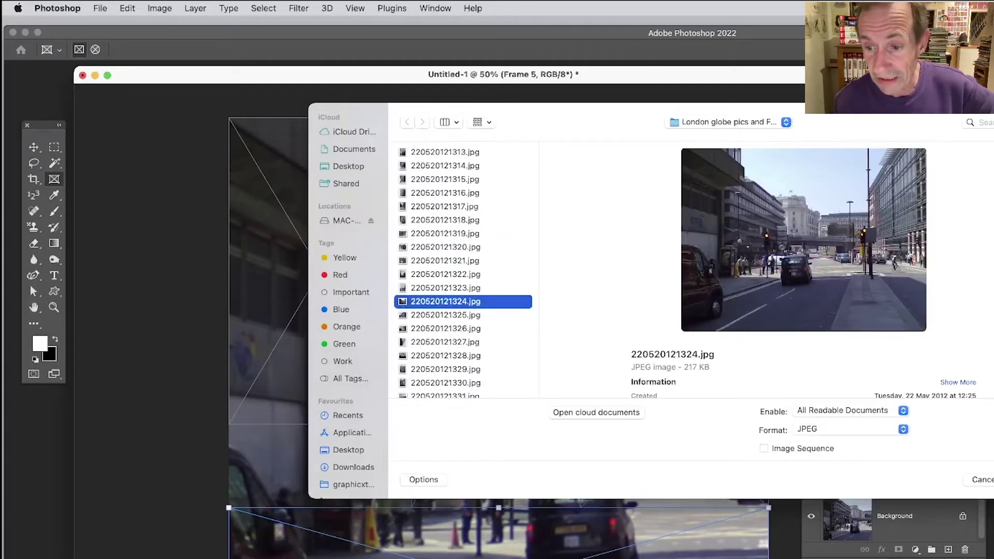
pyautogui.press('Return')
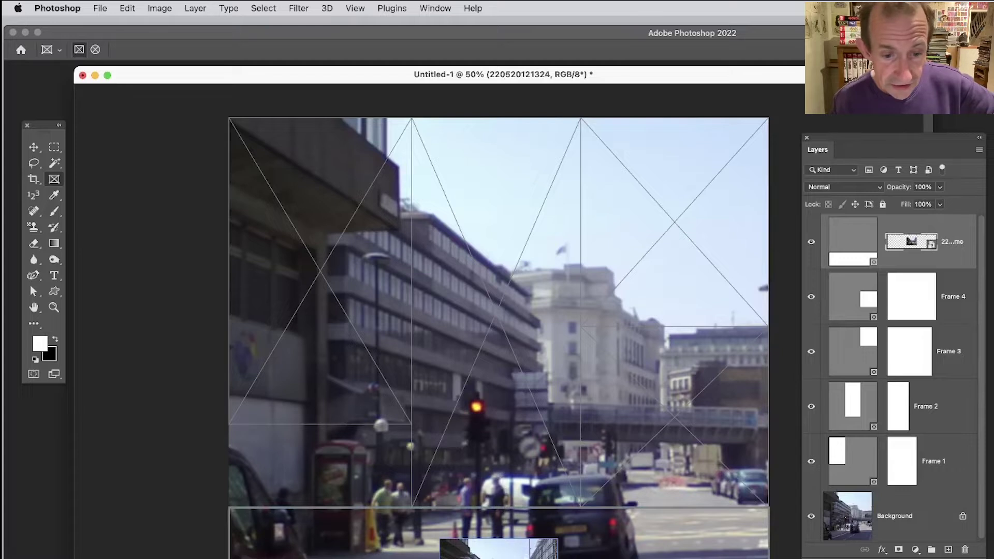
# - Move the placed street image from the bottom frame into the upper-left frame and bring the layer list closer to the canvas
pyautogui.moveTo(492, 533); pyautogui.dragTo(283, 171)
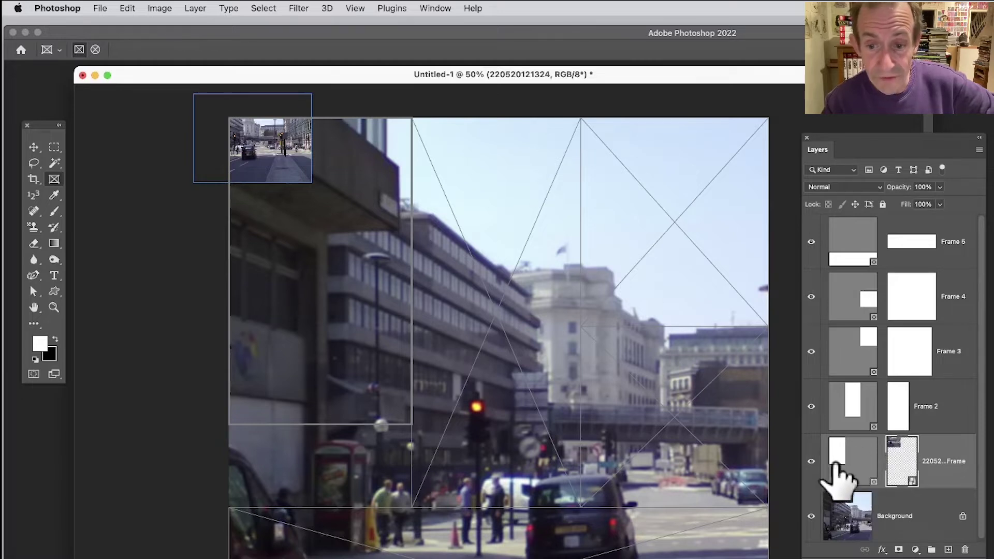
pyautogui.moveTo(862, 143); pyautogui.dragTo(691, 70)
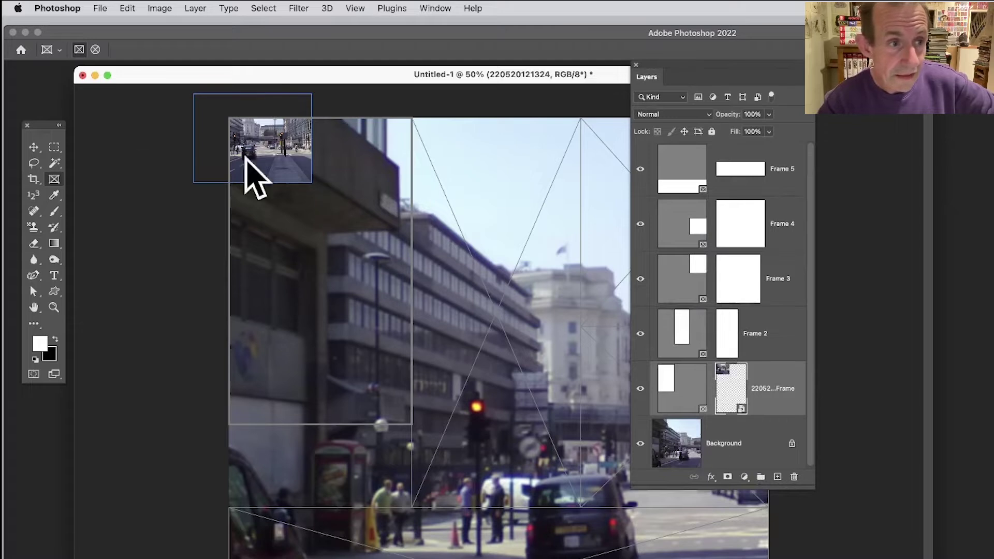
# - Enlarge the placed street image in the upper-left frame to about 416% width and 410% height, and shift it left to show the taxi
pyautogui.click(33, 147)
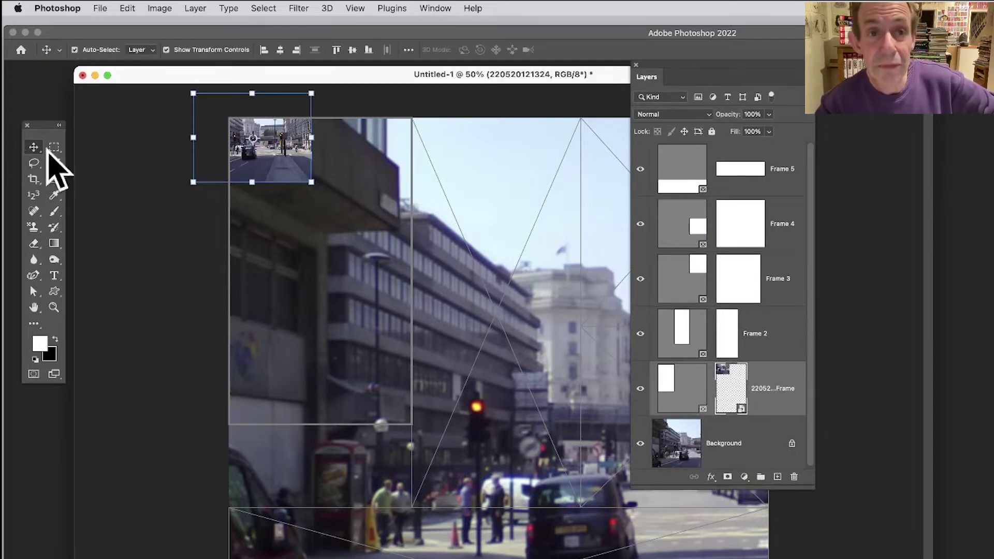
pyautogui.moveTo(312, 182); pyautogui.dragTo(491, 385)
pyautogui.moveTo(667, 467); pyautogui.dragTo(686, 458)
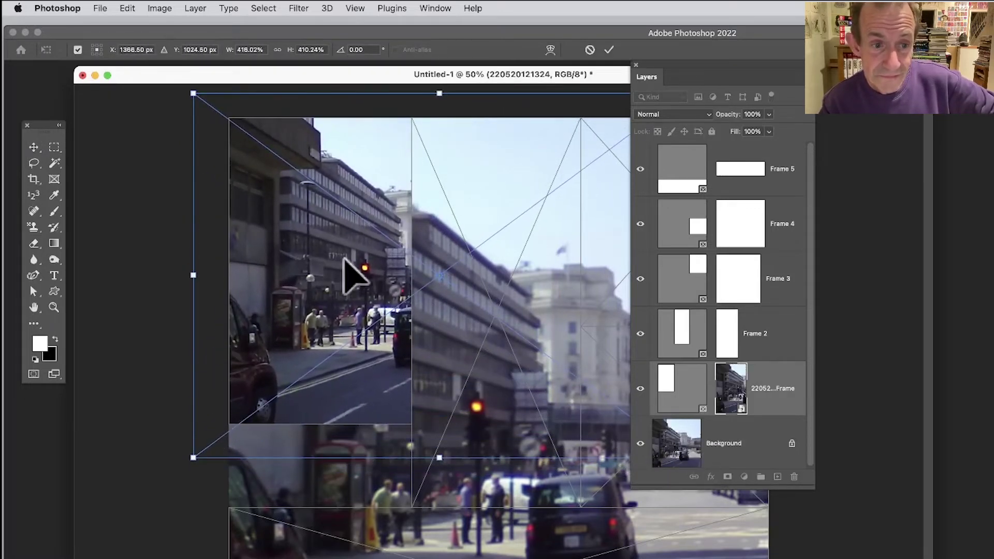
pyautogui.moveTo(350, 271); pyautogui.dragTo(313, 263)
pyautogui.press('Return')
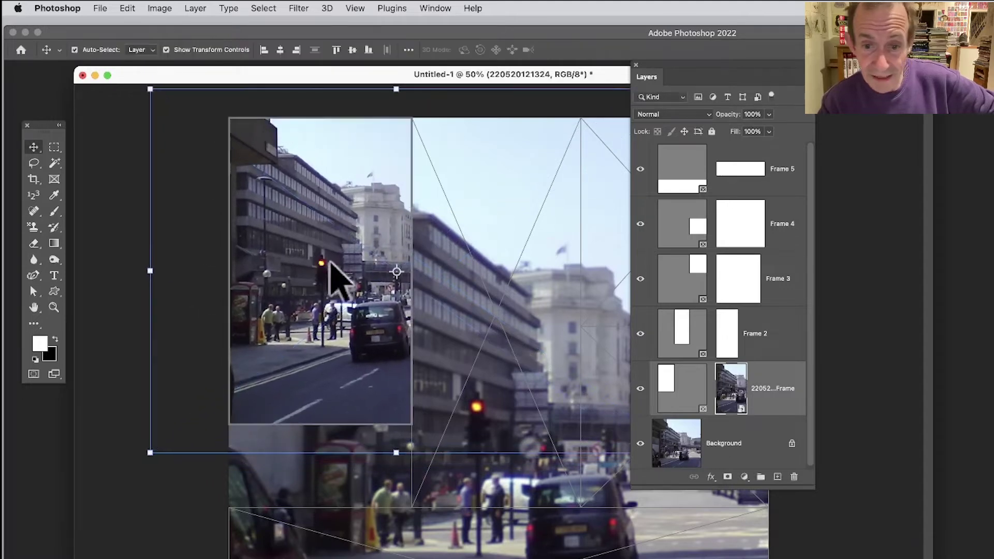
# - Fill the Background layer with black in Normal mode at 100% opacity
pyautogui.click(694, 453)
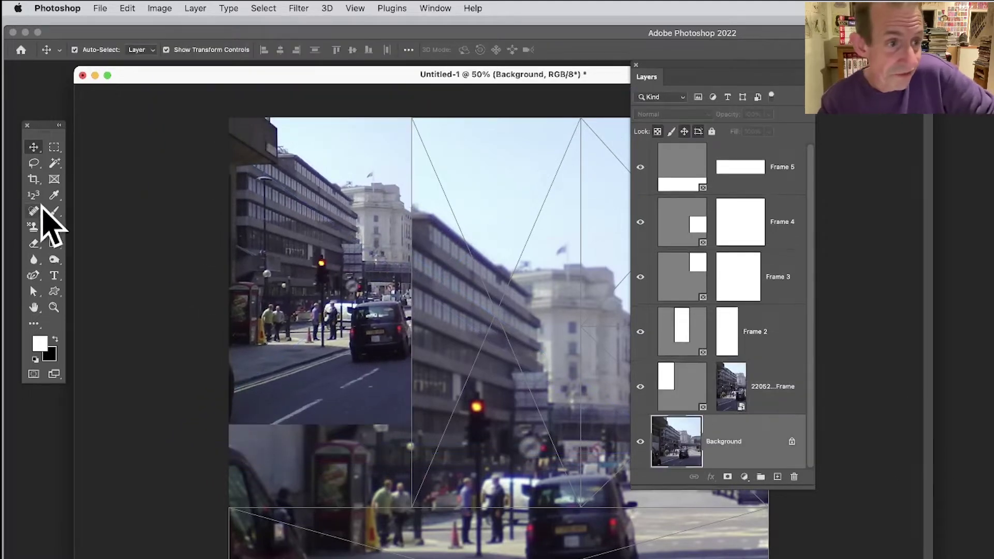
pyautogui.click(54, 243)
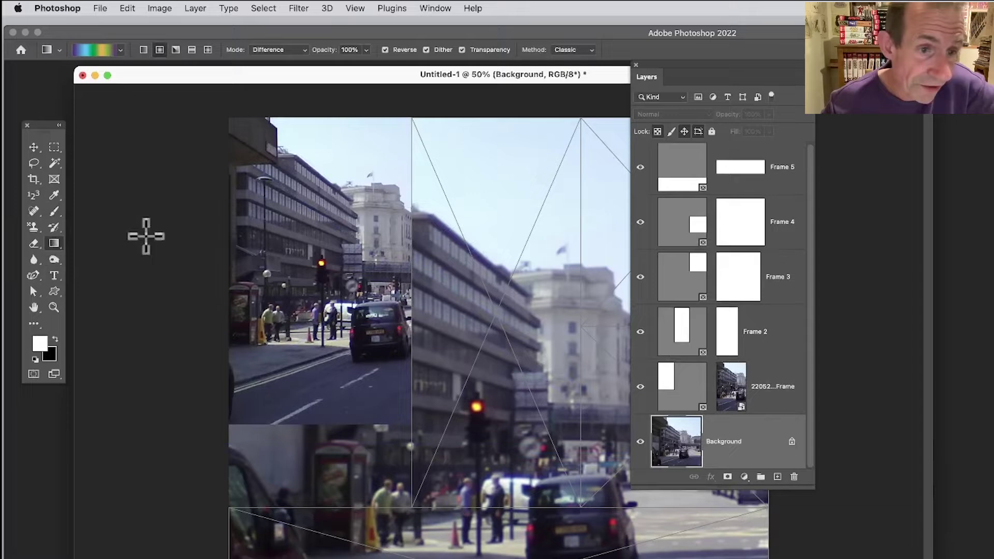
pyautogui.click(131, 8)
pyautogui.click(151, 205)
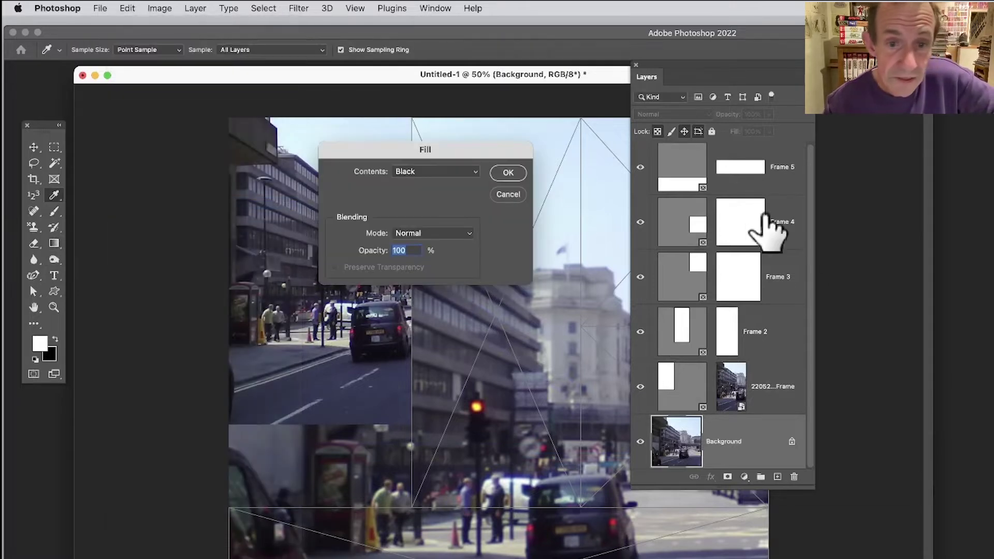
pyautogui.click(504, 171)
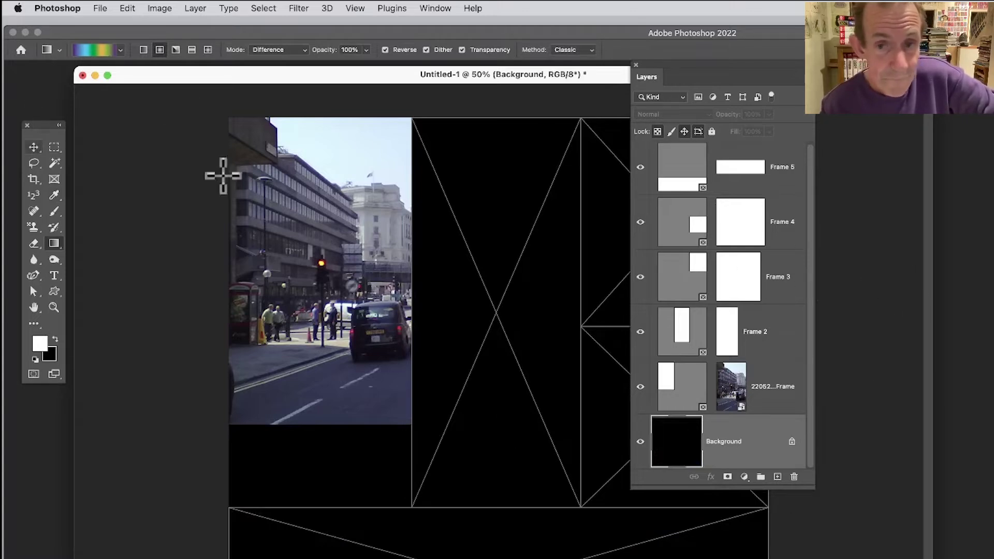
# - Stretch the street image inside the upper-left frame downward to about 434% height
pyautogui.click(34, 147)
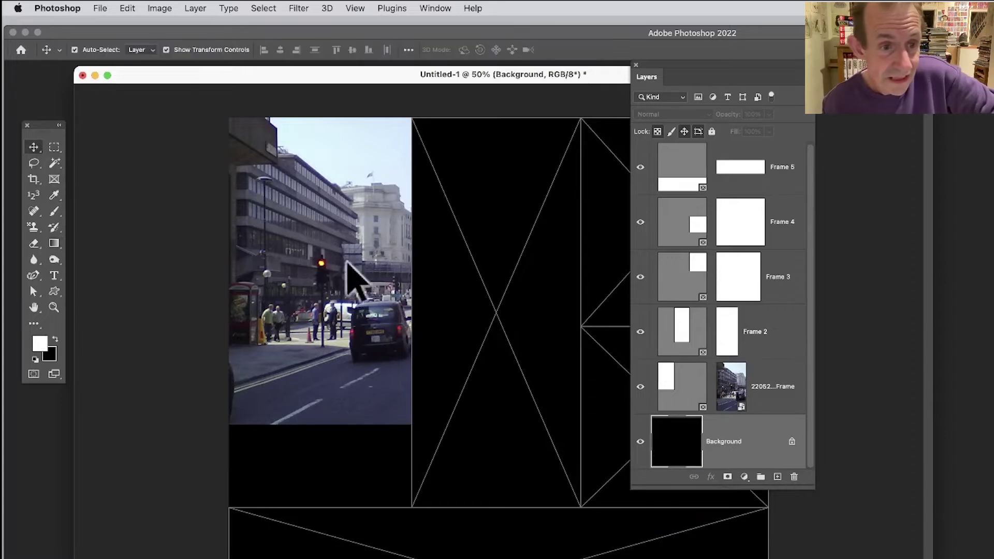
pyautogui.click(740, 388)
pyautogui.moveTo(400, 460); pyautogui.dragTo(429, 481)
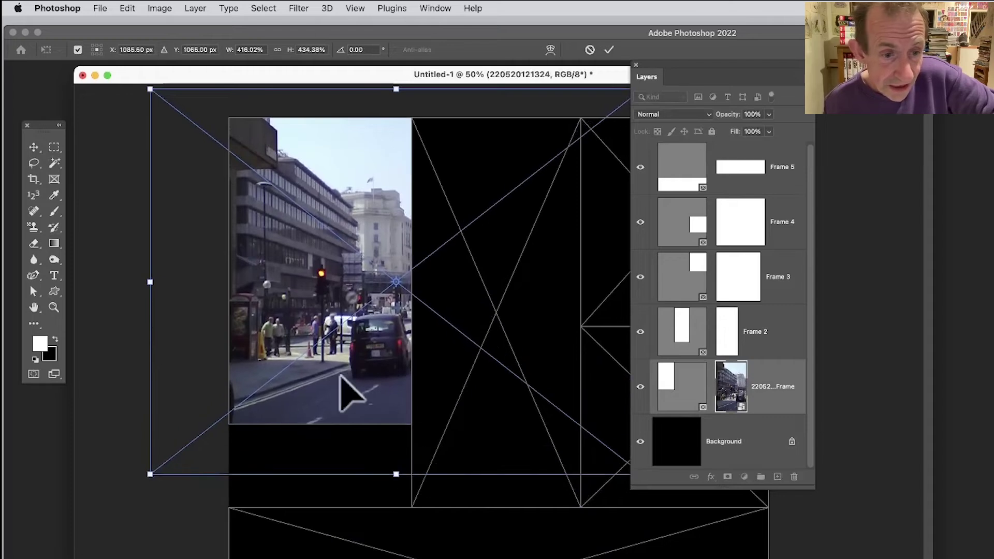
# - Extend the upper-left frame itself downward until its lower edge meets the wide bottom frame
pyautogui.click(673, 386)
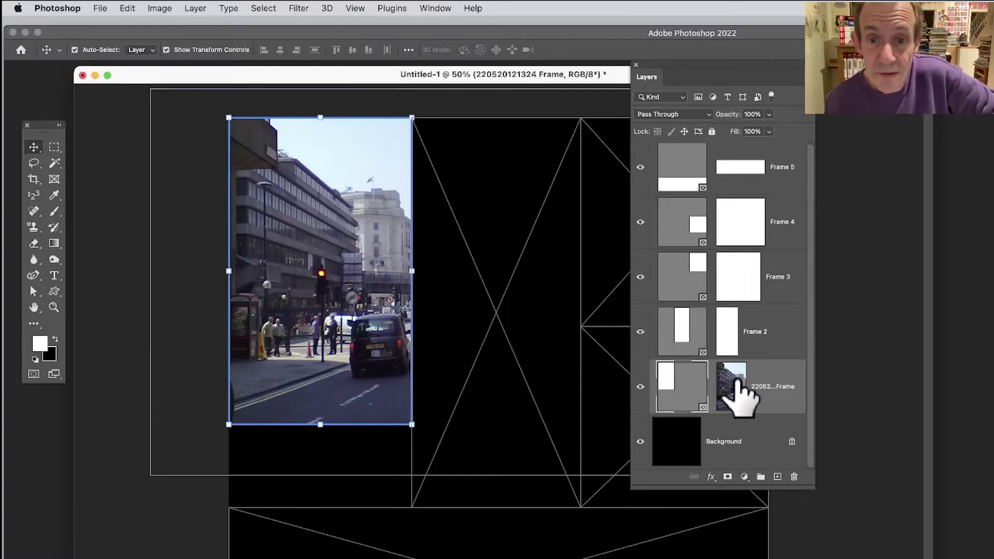
pyautogui.click(738, 396)
pyautogui.click(666, 395)
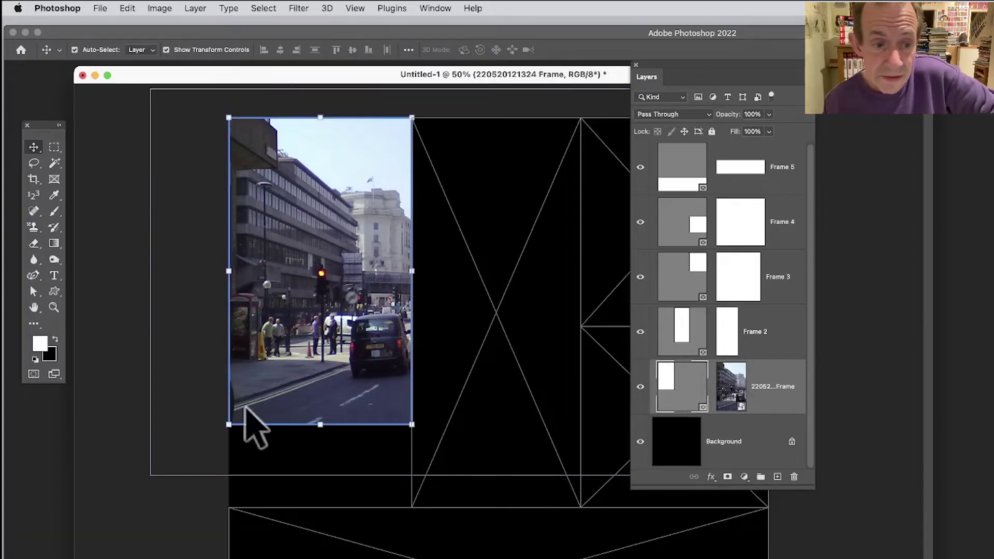
pyautogui.moveTo(318, 425); pyautogui.dragTo(318, 474)
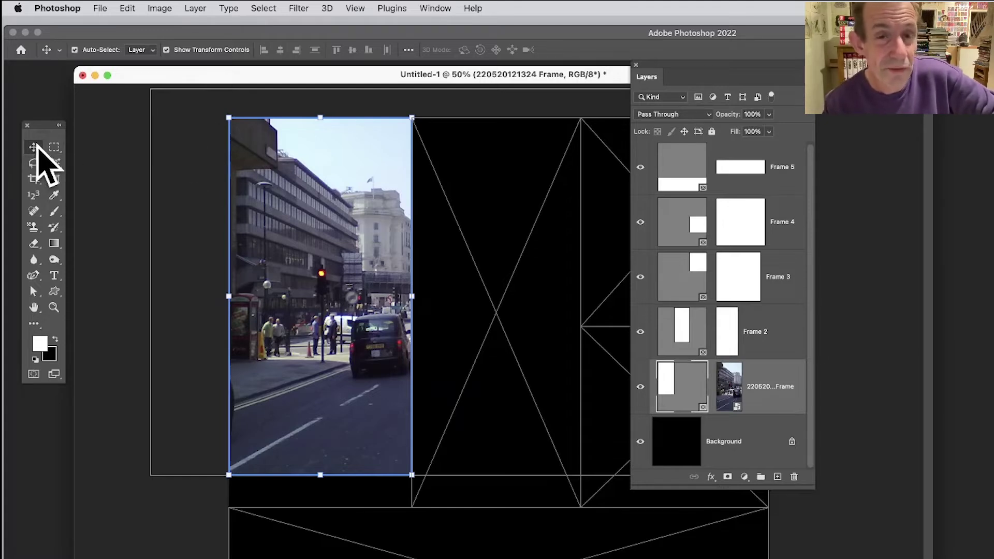
pyautogui.moveTo(644, 67); pyautogui.dragTo(753, 73)
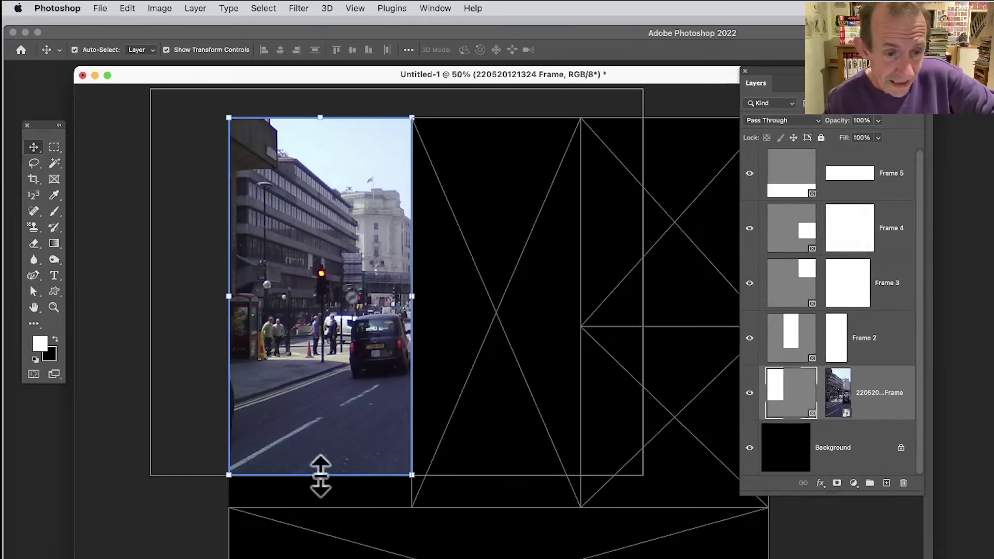
pyautogui.moveTo(320, 475); pyautogui.dragTo(321, 507)
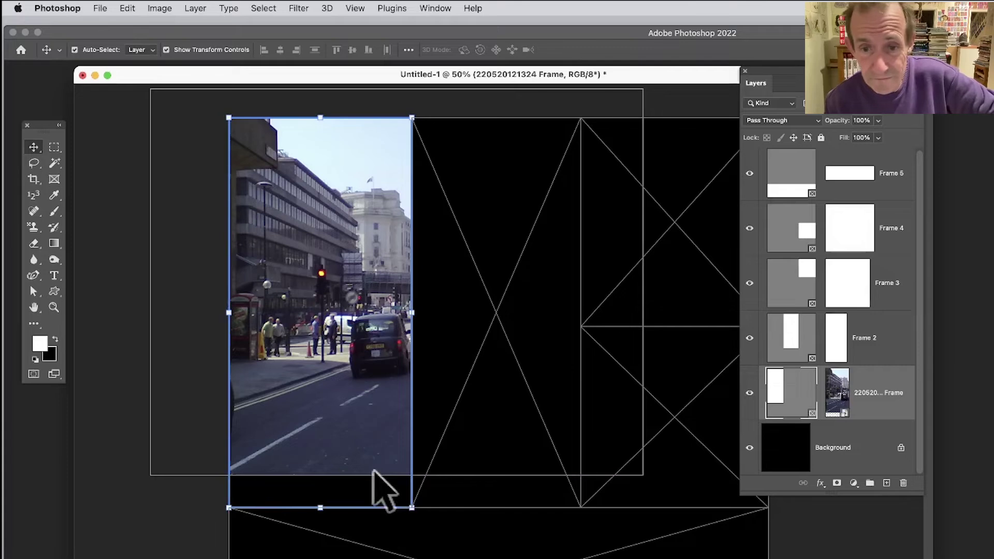
# - Place the image 220520121322.jpg as an embedded file into Frame 2, the tall middle frame
pyautogui.click(792, 336)
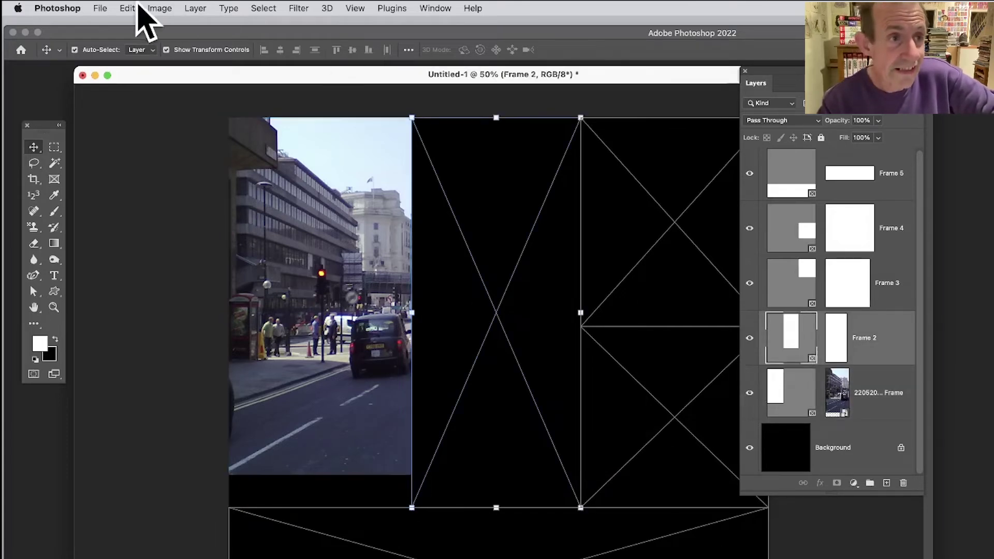
pyautogui.click(99, 8)
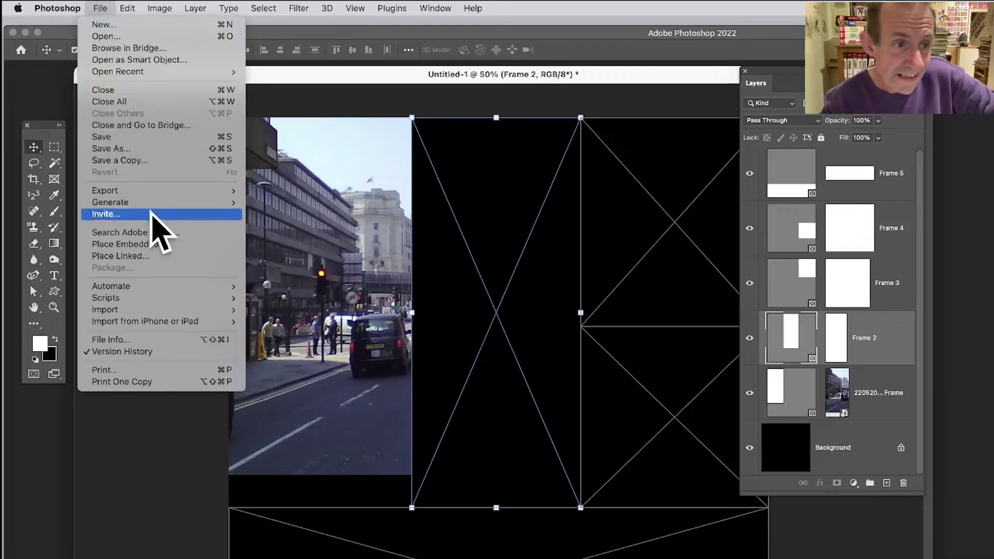
pyautogui.click(155, 243)
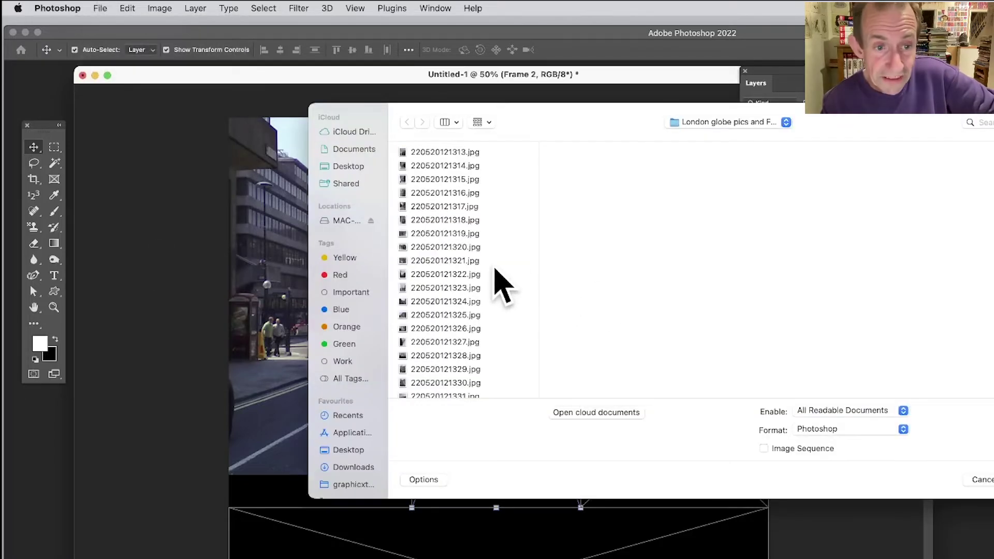
pyautogui.click(431, 272)
pyautogui.scroll(-4, 423, 268)
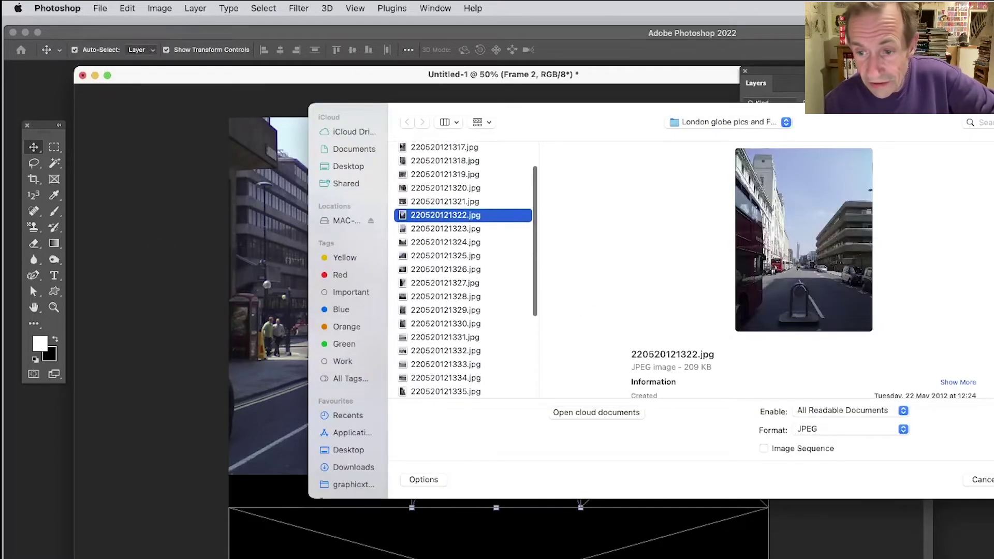
pyautogui.press('Return')
# - Scale the image in the middle frame to about 585% width and 452% height, and position it to show the red bus and buildings
pyautogui.moveTo(482, 287); pyautogui.dragTo(427, 120)
pyautogui.moveTo(455, 215); pyautogui.dragTo(884, 558)
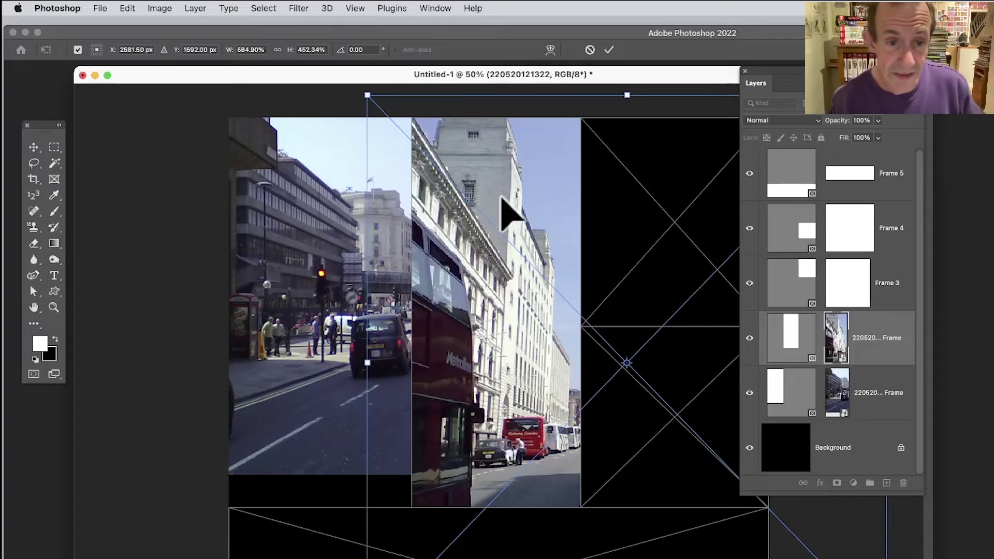
pyautogui.moveTo(487, 290); pyautogui.dragTo(515, 318)
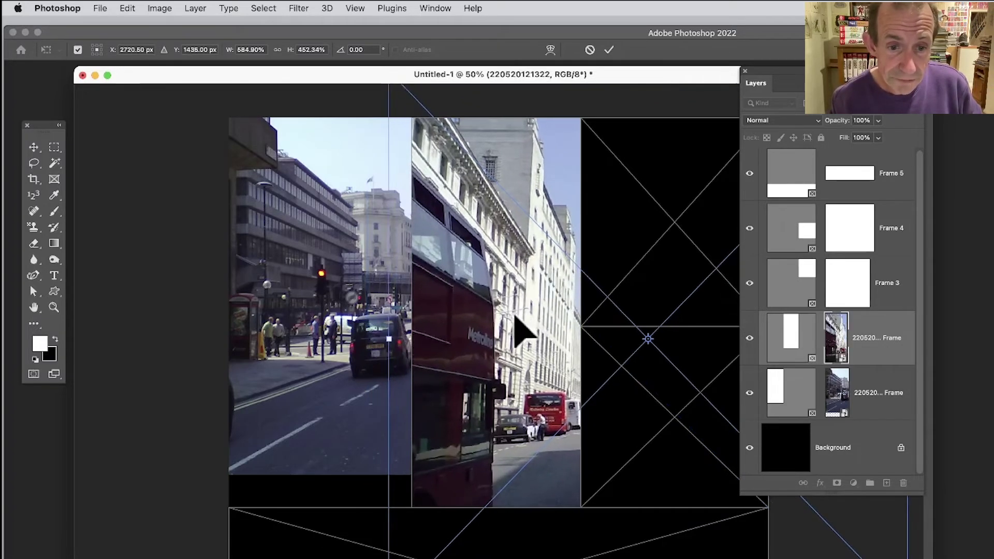
pyautogui.press('Return')
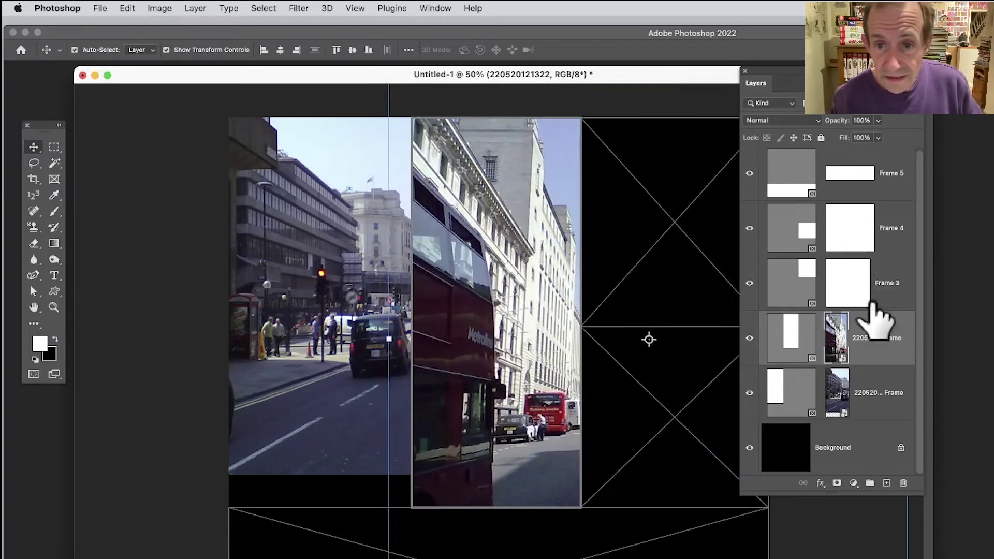
# - Preview candidate photos and place 220520121327.jpg as an embedded file into Frame 3, the upper-right frame
pyautogui.click(797, 277)
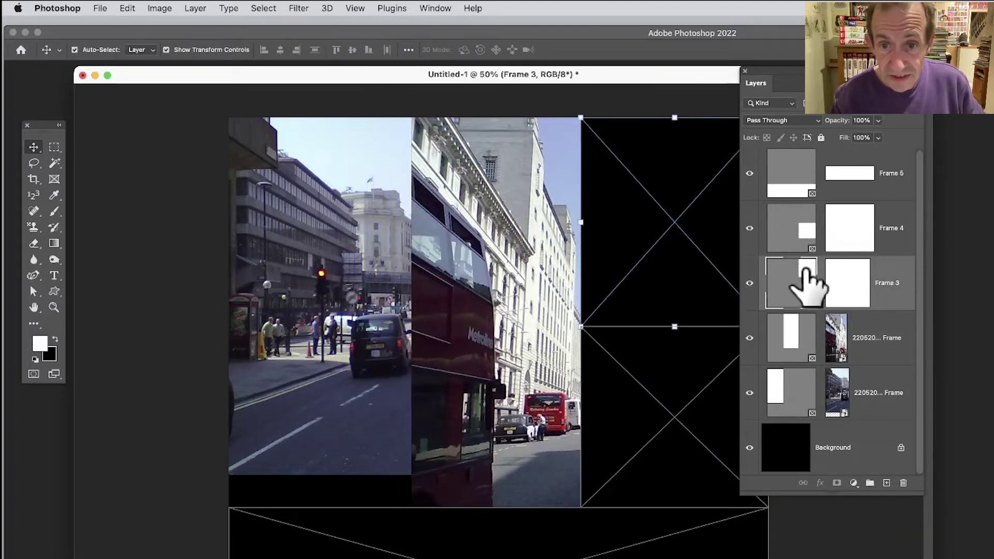
pyautogui.click(100, 8)
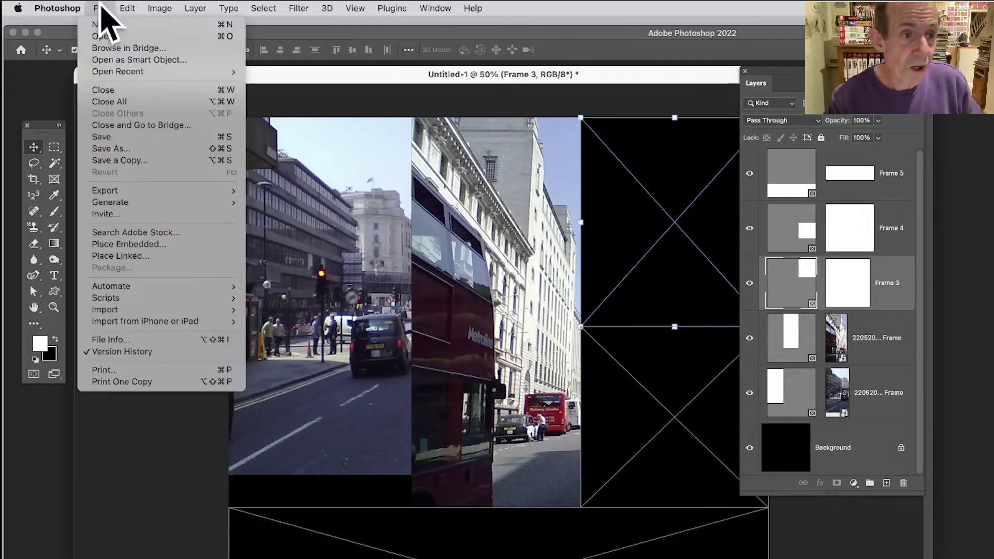
pyautogui.click(173, 244)
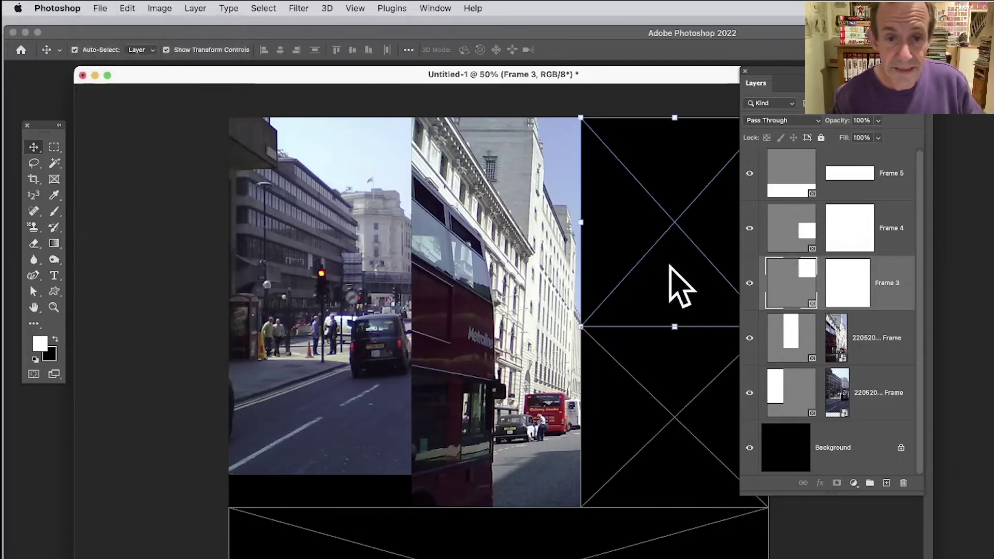
pyautogui.scroll(-1, 462, 321)
pyautogui.click(462, 322)
pyautogui.click(443, 348)
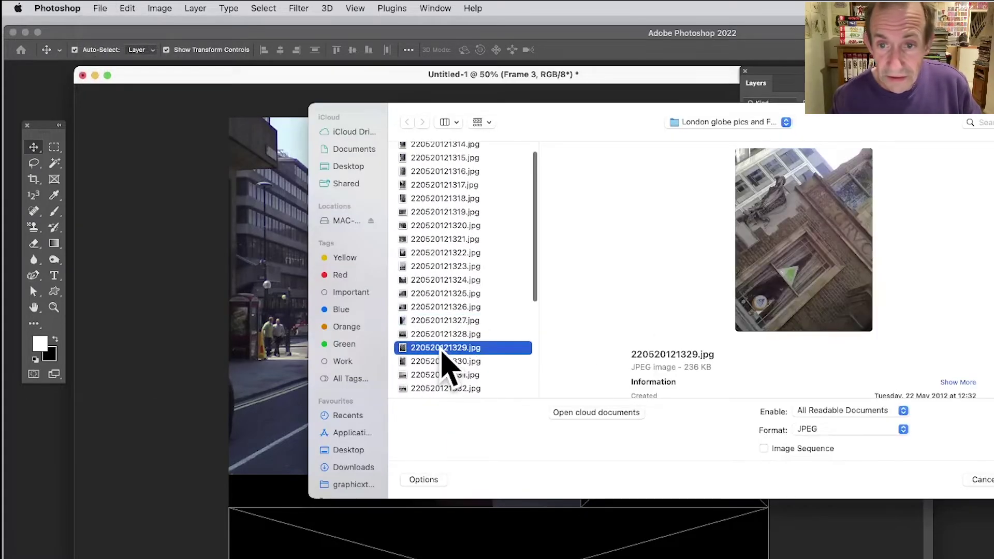
pyautogui.click(448, 334)
pyautogui.click(448, 321)
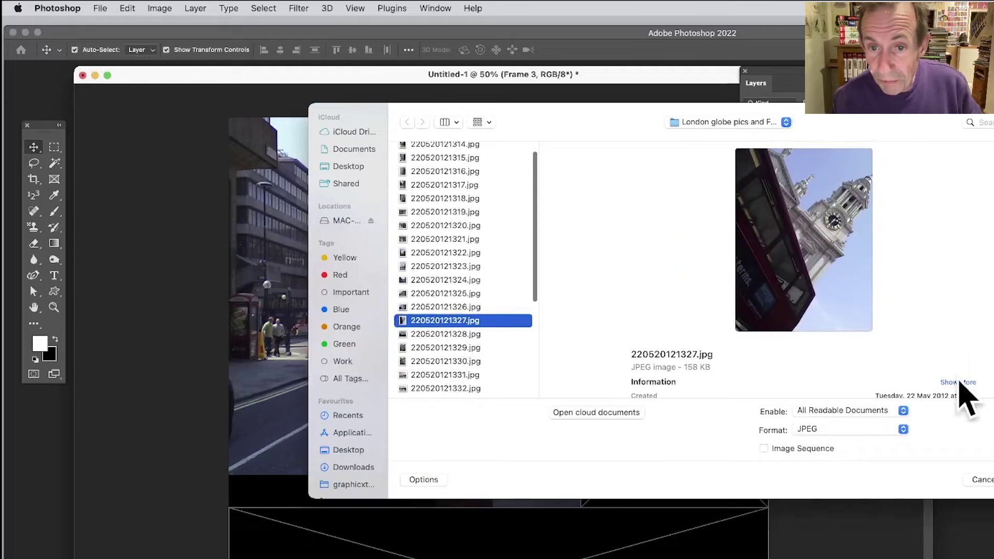
pyautogui.press('Return')
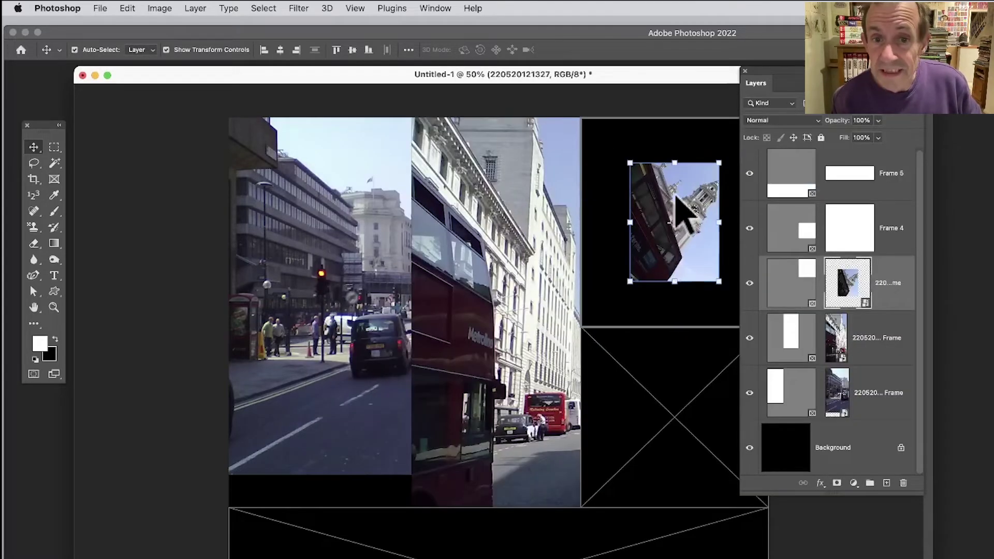
# - Scale the image in the upper-right frame to about 303% and reposition it so the clock tower fills the frame
pyautogui.moveTo(676, 195); pyautogui.dragTo(616, 126)
pyautogui.moveTo(634, 182); pyautogui.dragTo(875, 398)
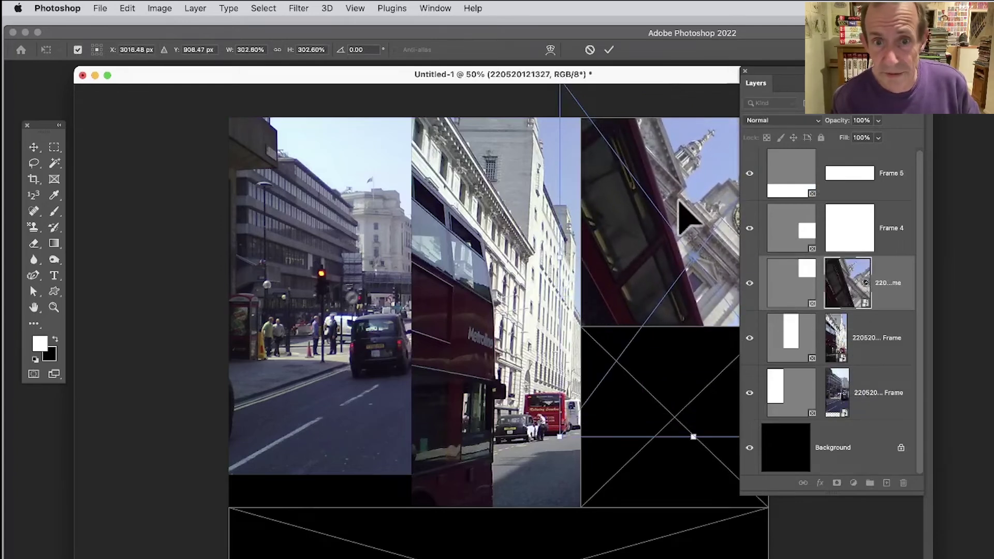
pyautogui.press('Return')
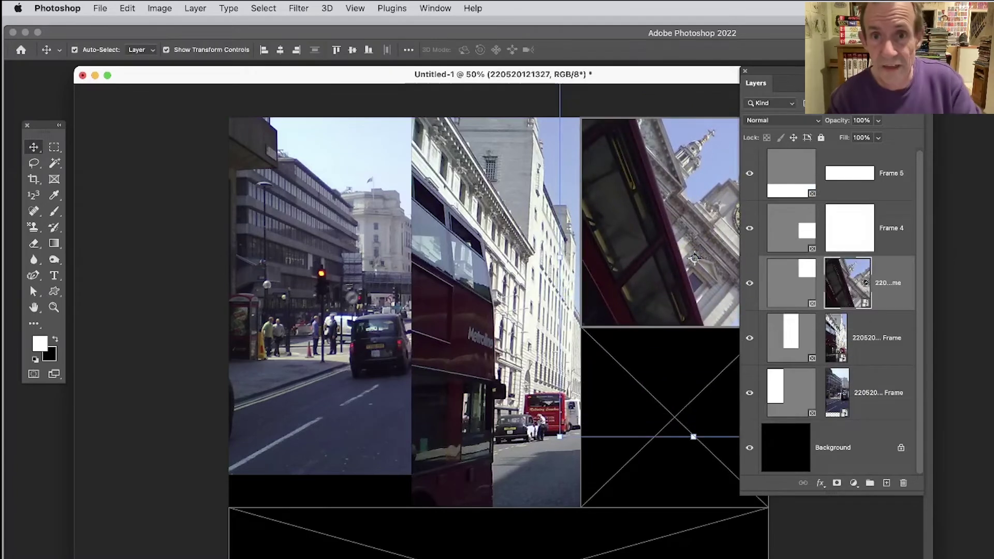
pyautogui.moveTo(854, 71); pyautogui.dragTo(921, 71)
pyautogui.moveTo(732, 255); pyautogui.dragTo(694, 228)
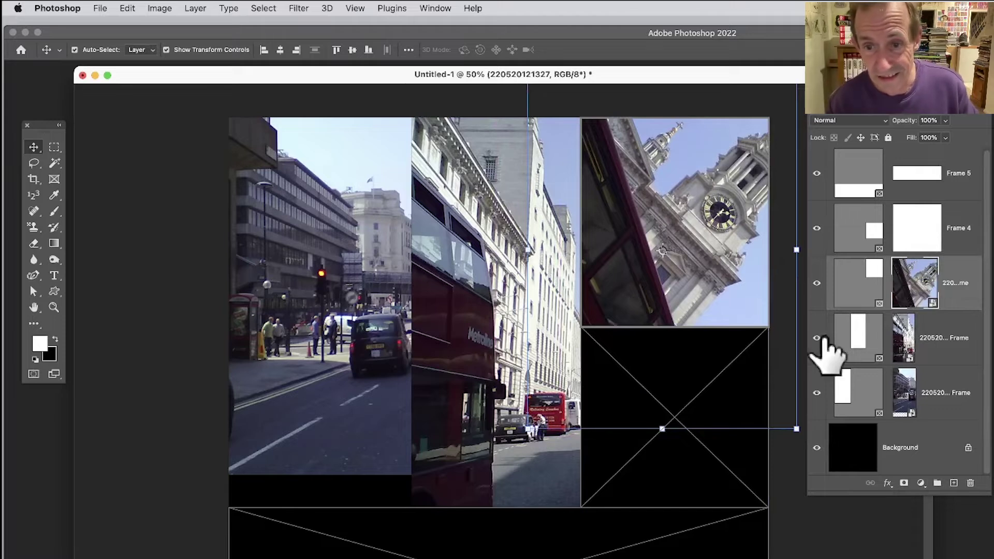
# - Try shrinking the upper-right frame around its clock tower image, and extend it back to its original size
pyautogui.click(850, 301)
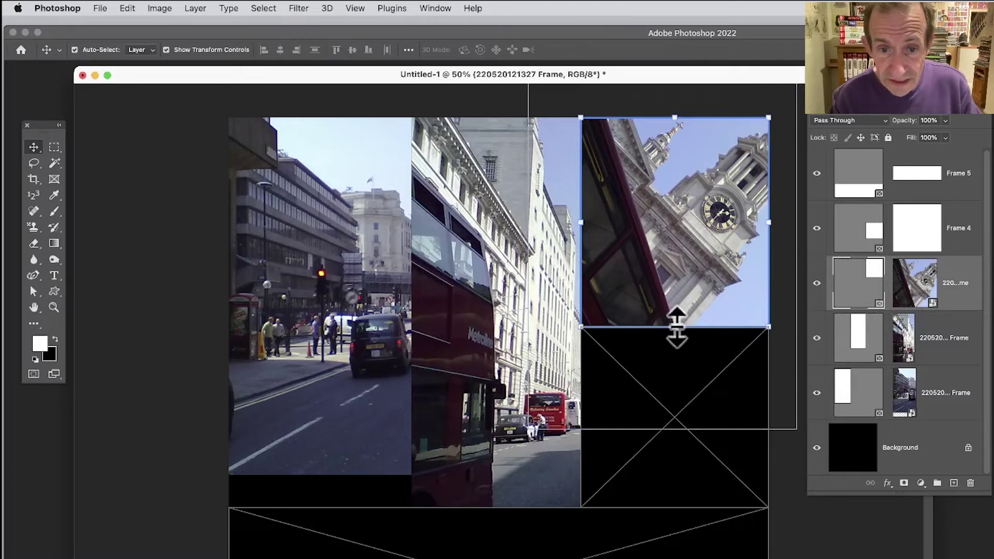
pyautogui.moveTo(676, 328)
pyautogui.mouseDown()
pyautogui.moveTo(675, 362)
pyautogui.moveTo(678, 263)
pyautogui.moveTo(674, 327)
pyautogui.mouseUp()
pyautogui.moveTo(764, 325)
pyautogui.mouseDown()
pyautogui.moveTo(744, 285)
pyautogui.moveTo(706, 268)
pyautogui.moveTo(738, 281)
pyautogui.moveTo(768, 327)
pyautogui.mouseUp()
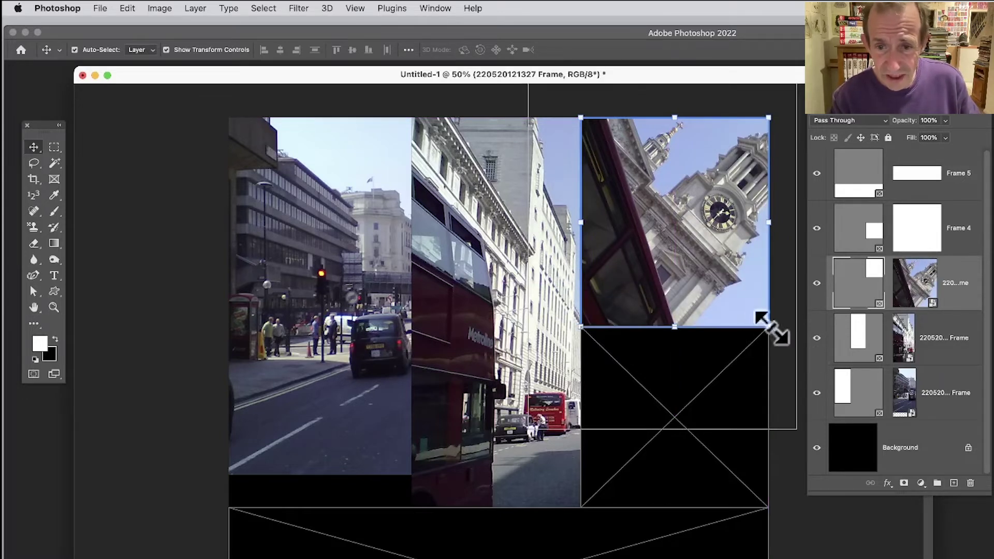
pyautogui.moveTo(769, 327); pyautogui.dragTo(720, 295)
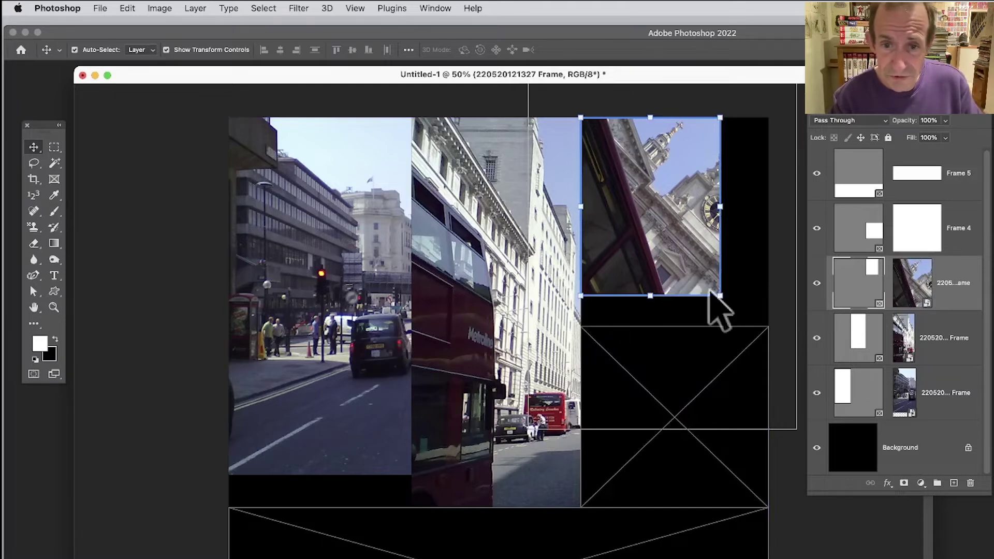
pyautogui.moveTo(720, 295); pyautogui.dragTo(769, 328)
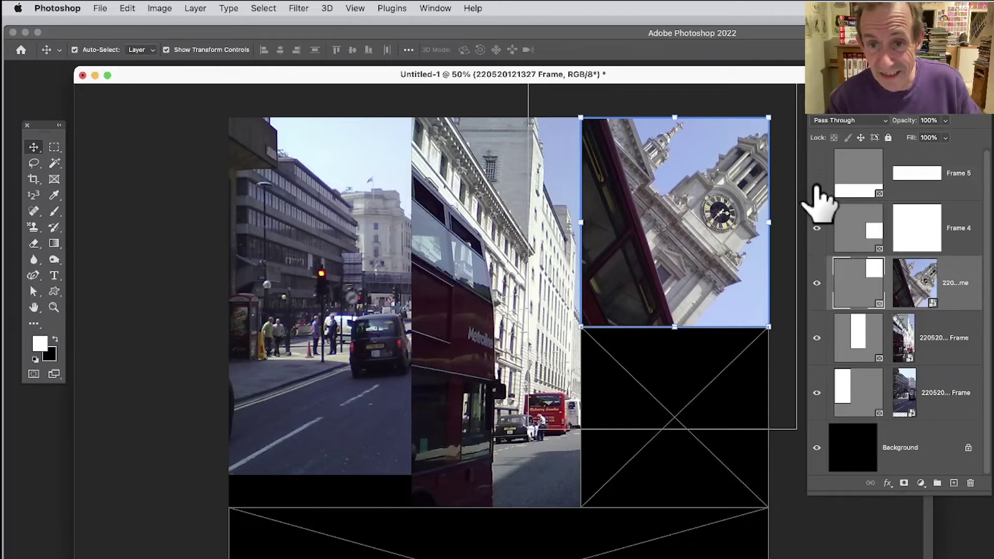
# - Hide Frame 5, Frame 4, the middle frame and the left frame, leaving only the clock tower frame and background visible
pyautogui.click(817, 229)
pyautogui.click(817, 338)
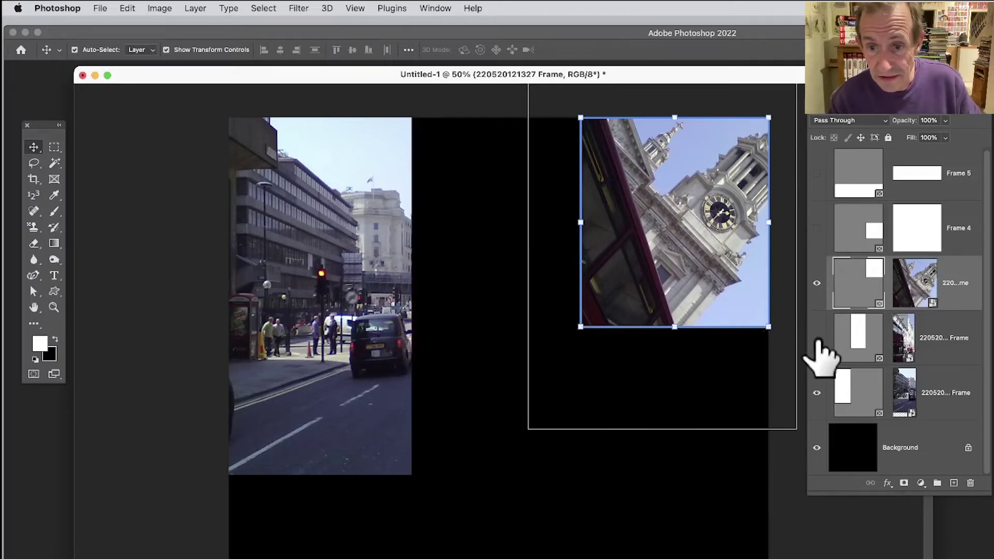
pyautogui.click(817, 393)
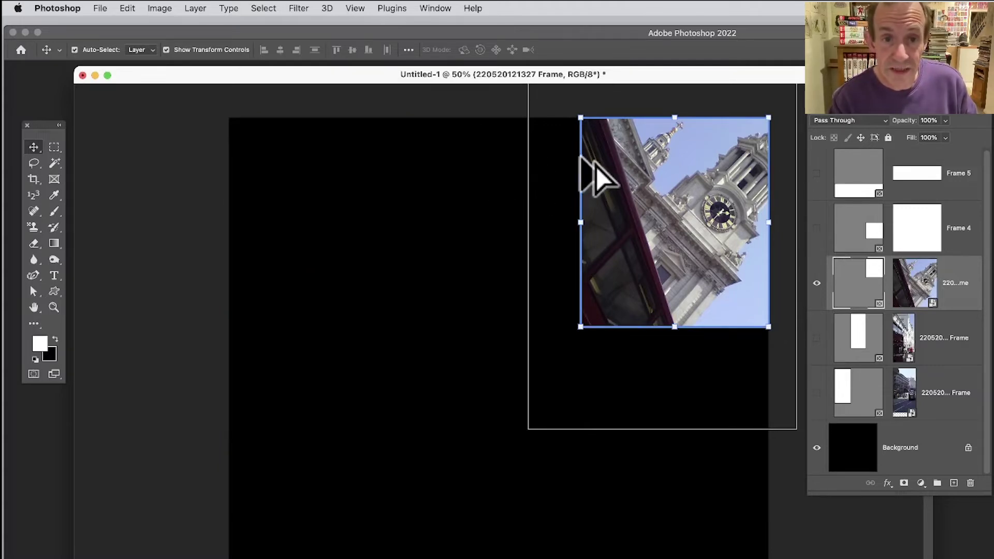
# - Duplicate the clock tower frame with its image, offset the copy down and to the left, and toggle the original's visibility off and on
pyautogui.moveTo(595, 166); pyautogui.dragTo(517, 214)
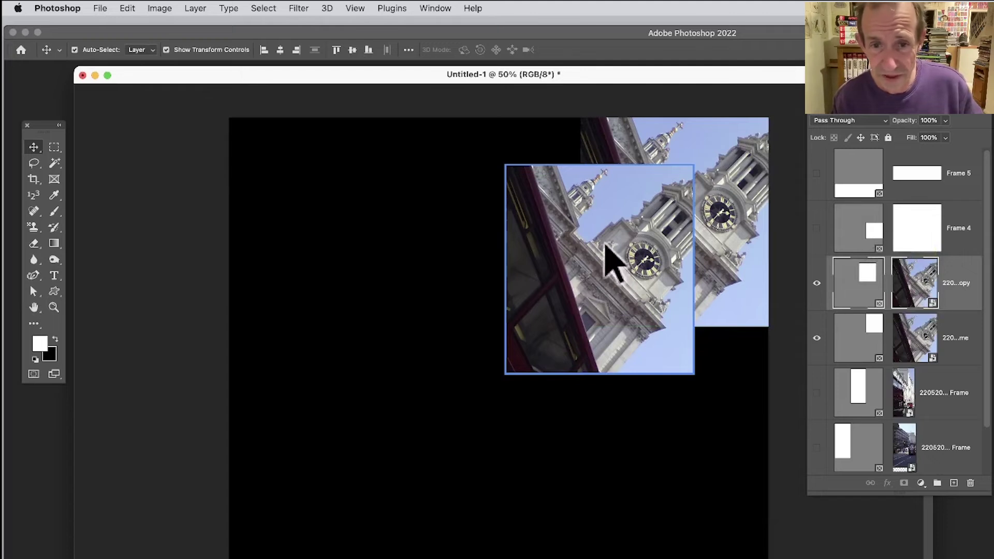
pyautogui.moveTo(608, 253); pyautogui.dragTo(645, 253)
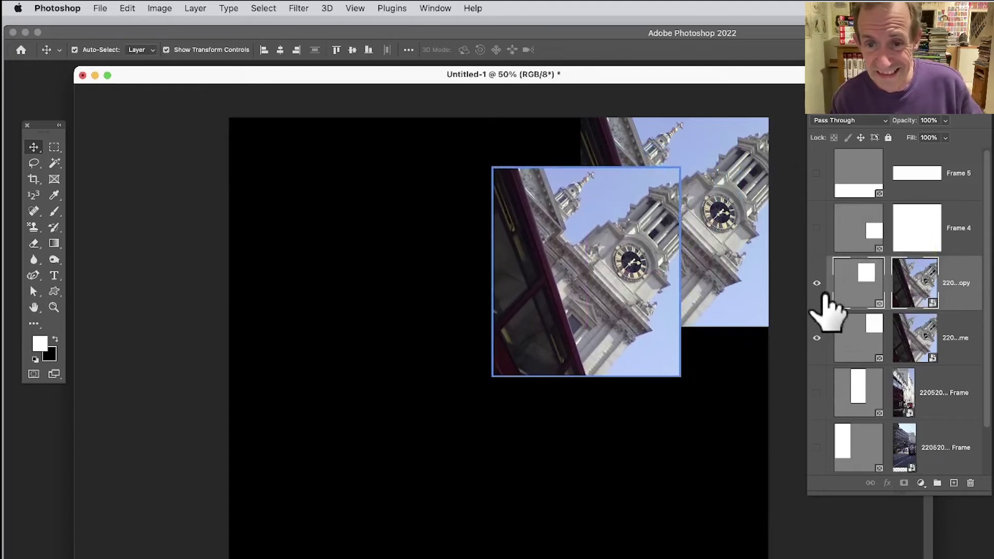
pyautogui.click(816, 339)
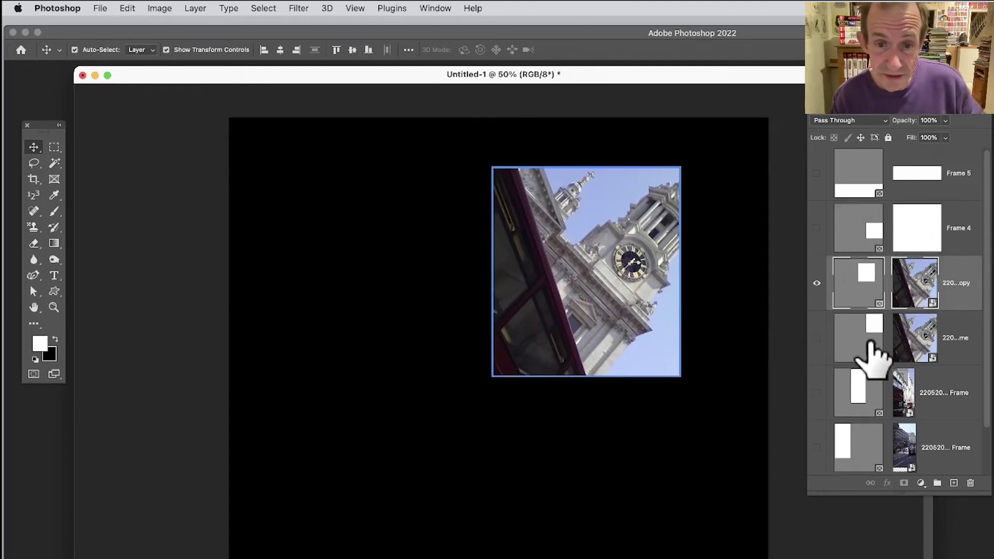
pyautogui.click(817, 338)
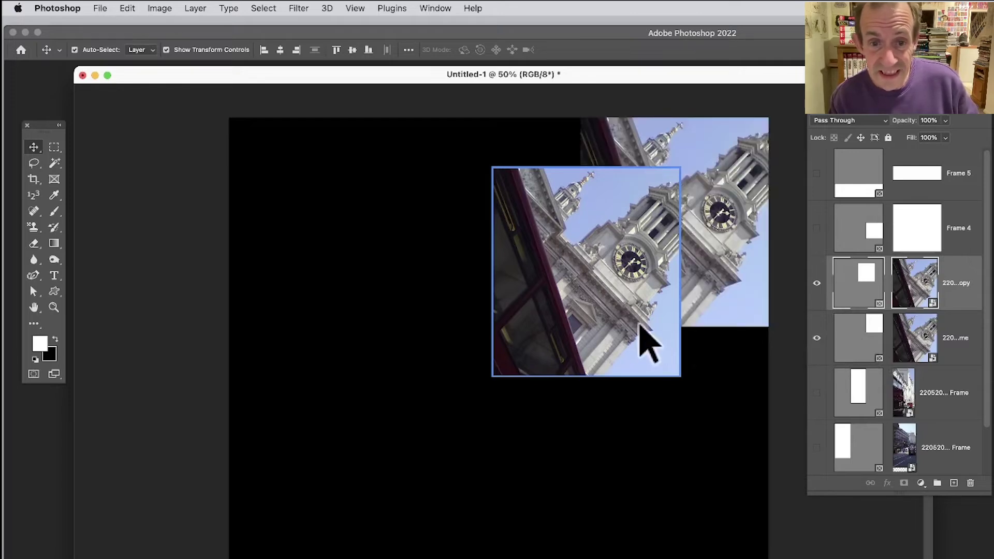
# - Delete the duplicated clock tower frame together with its contents
pyautogui.click(849, 283)
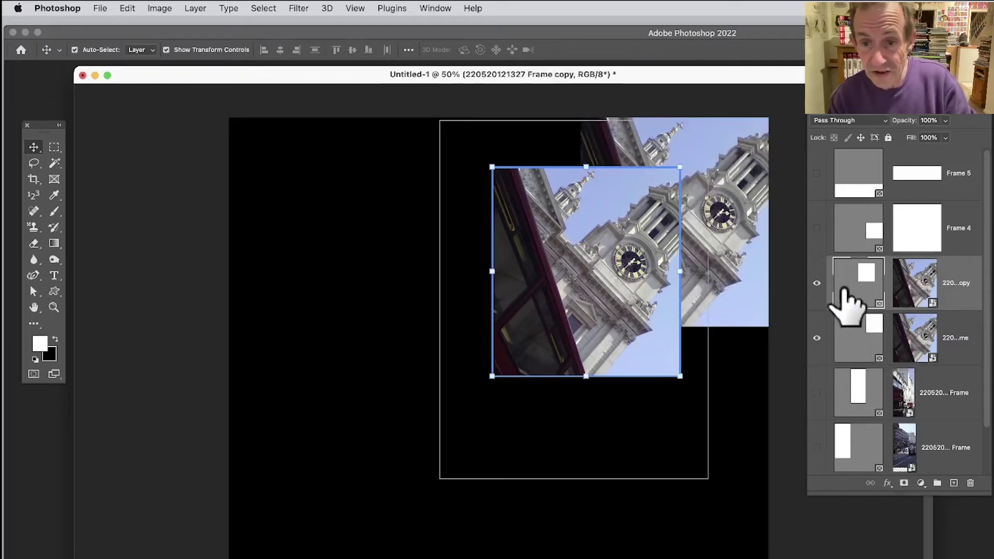
pyautogui.click(971, 483)
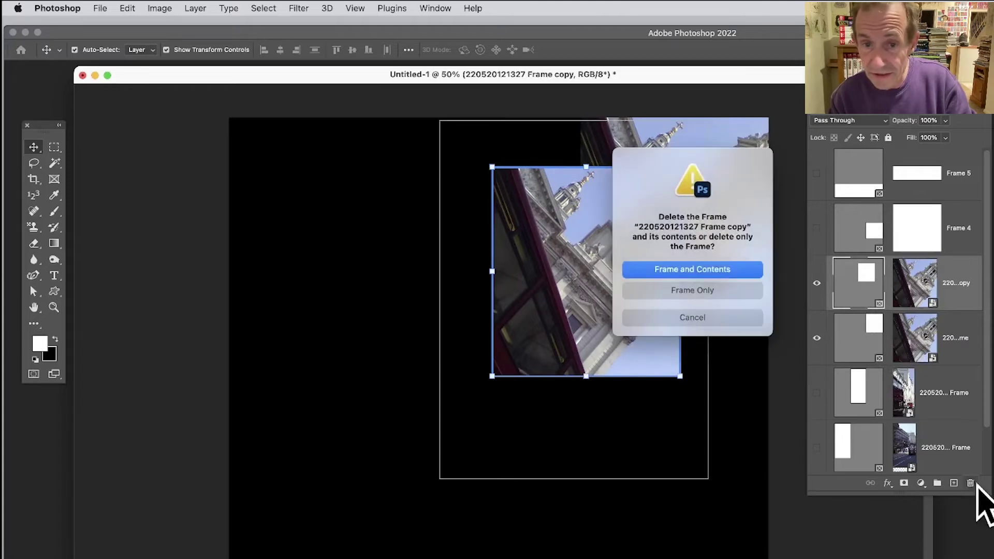
pyautogui.click(667, 269)
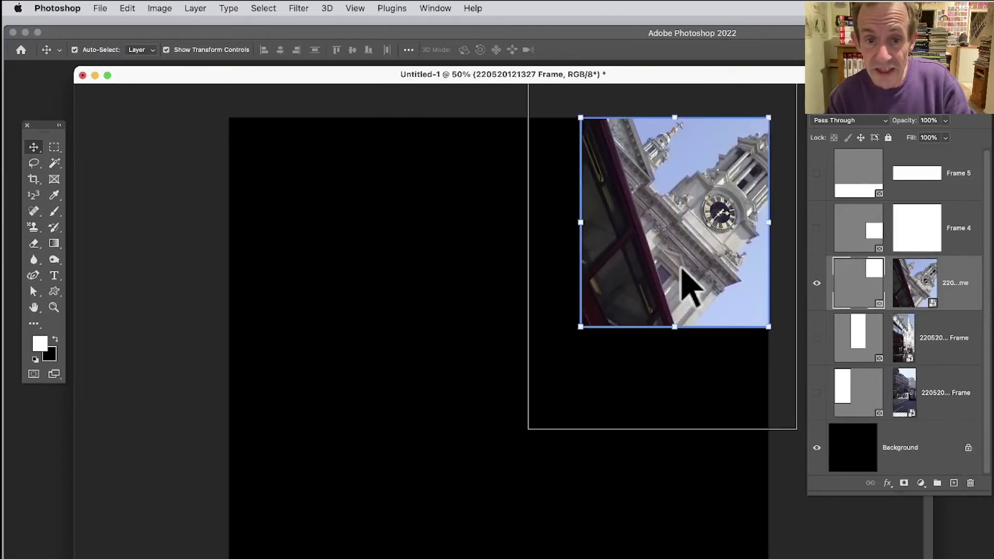
# - Select Frame 4 and make Frame 4, Frame 5, the middle frame and the left frame visible again
pyautogui.click(853, 229)
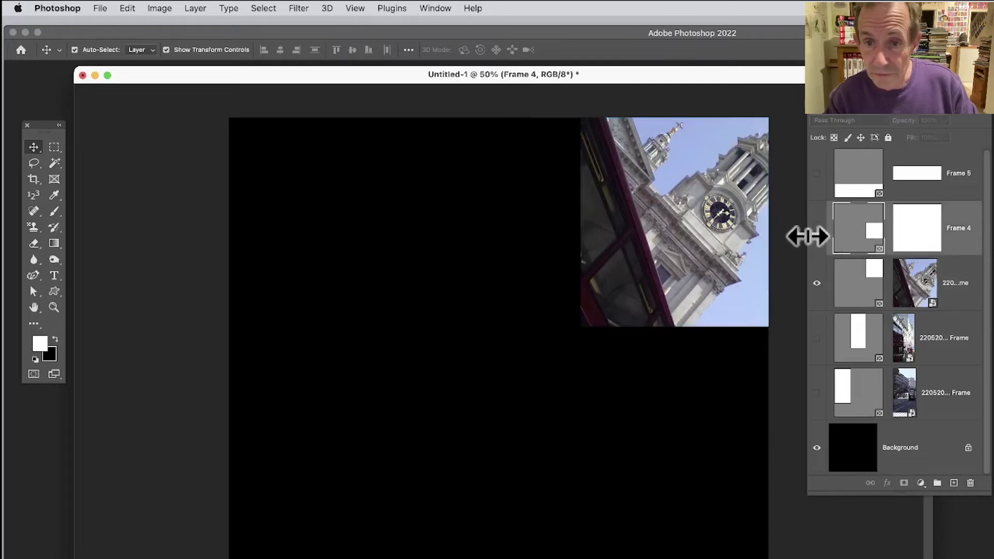
pyautogui.click(822, 215)
pyautogui.click(817, 173)
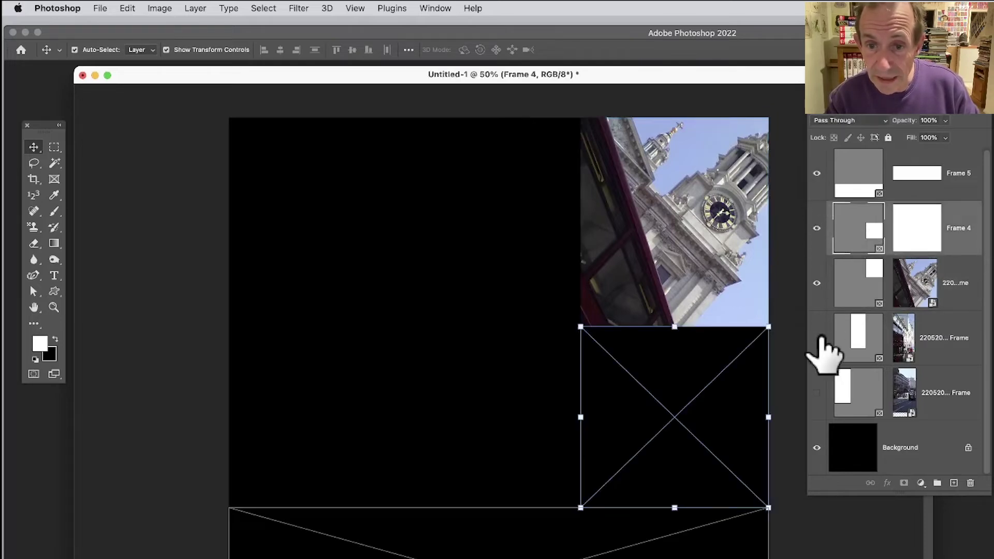
pyautogui.click(817, 337)
pyautogui.click(817, 392)
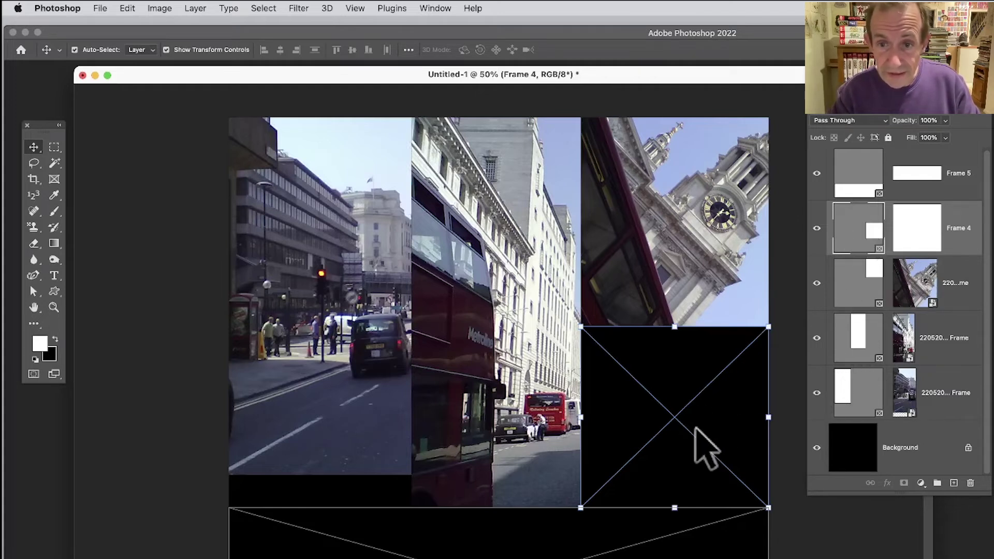
# - Place 220520121332.jpg as an embedded file into Frame 4, below the clock tower frame
pyautogui.click(103, 9)
pyautogui.click(120, 248)
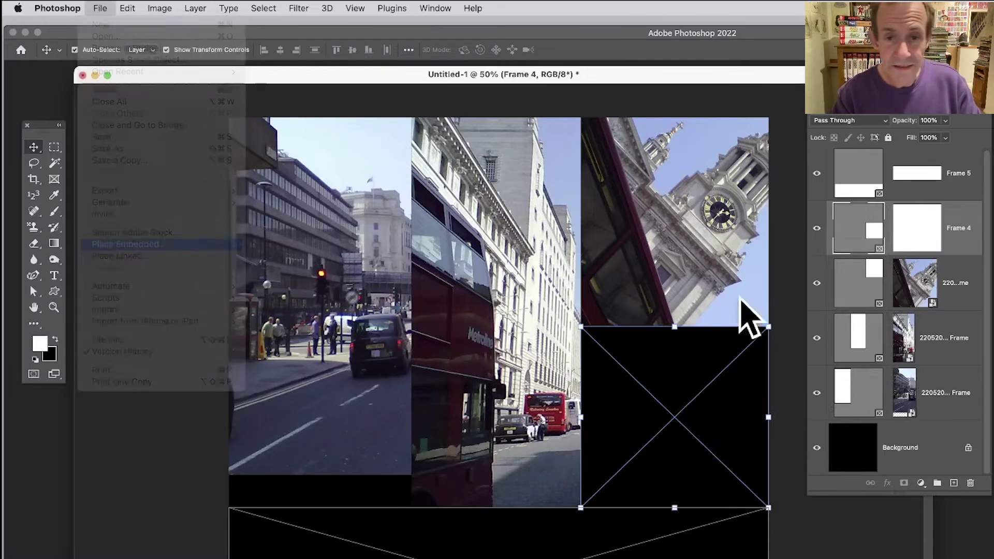
pyautogui.click(446, 345)
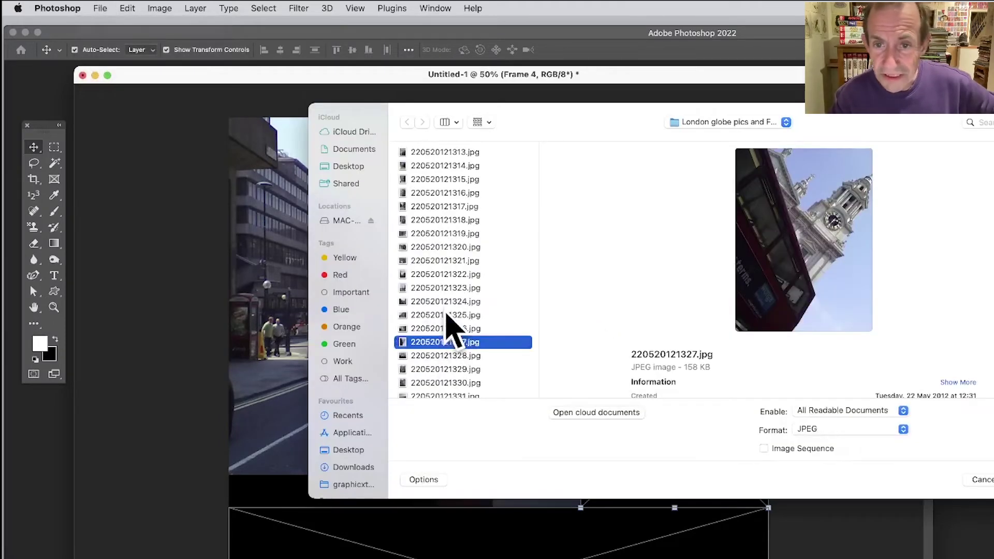
pyautogui.scroll(-5, 453, 321)
pyautogui.click(454, 261)
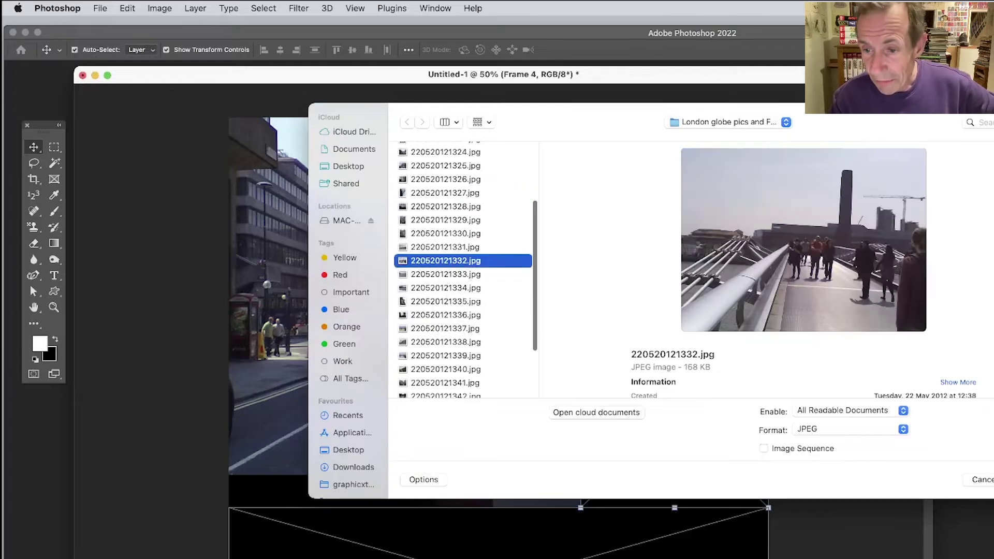
pyautogui.press('Return')
# - Scale the bridge image to about 239% width and 260% height and position it to fill Frame 4
pyautogui.moveTo(696, 407); pyautogui.dragTo(639, 339)
pyautogui.moveTo(675, 409); pyautogui.dragTo(839, 549)
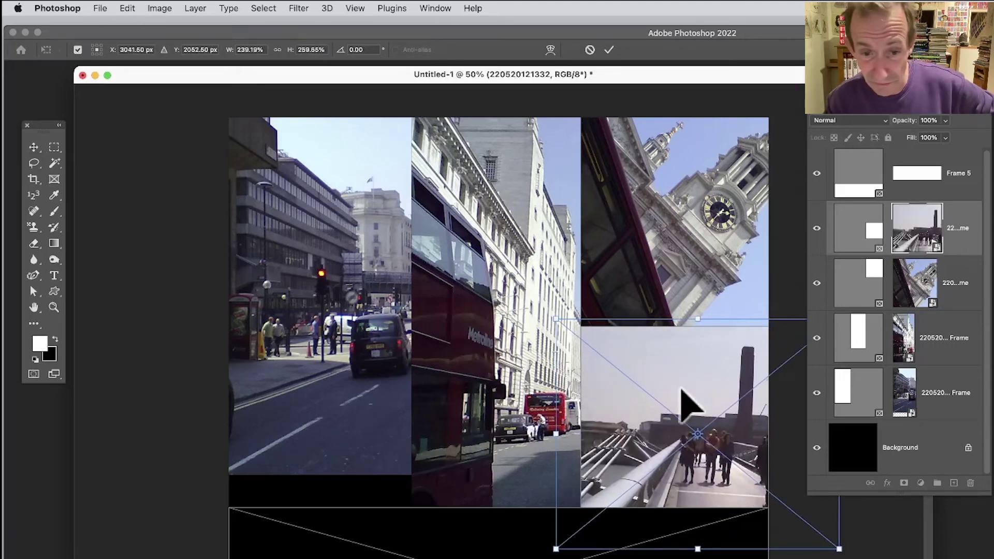
pyautogui.press('Return')
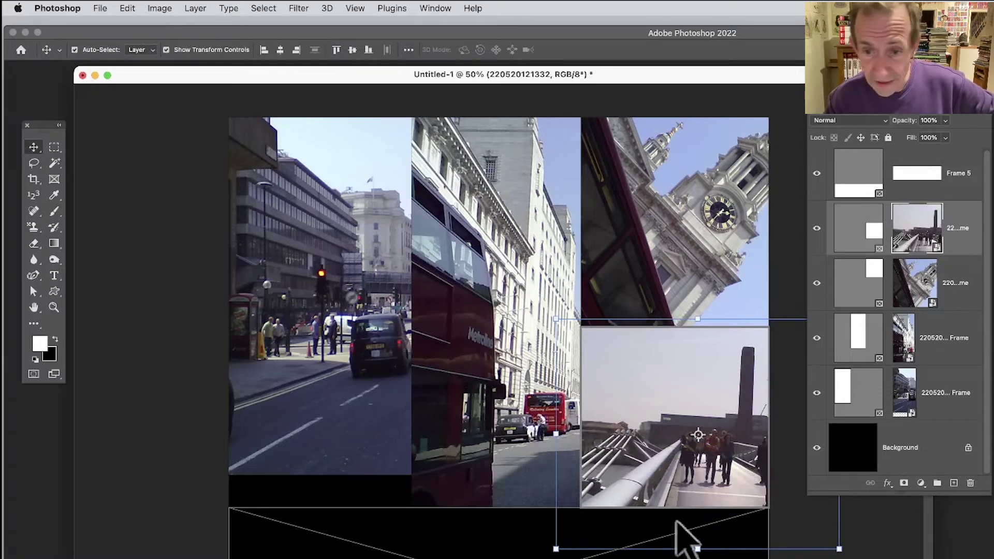
# - Place 220520121334.jpg as an embedded file into Frame 5, the wide frame beneath the others
pyautogui.click(852, 196)
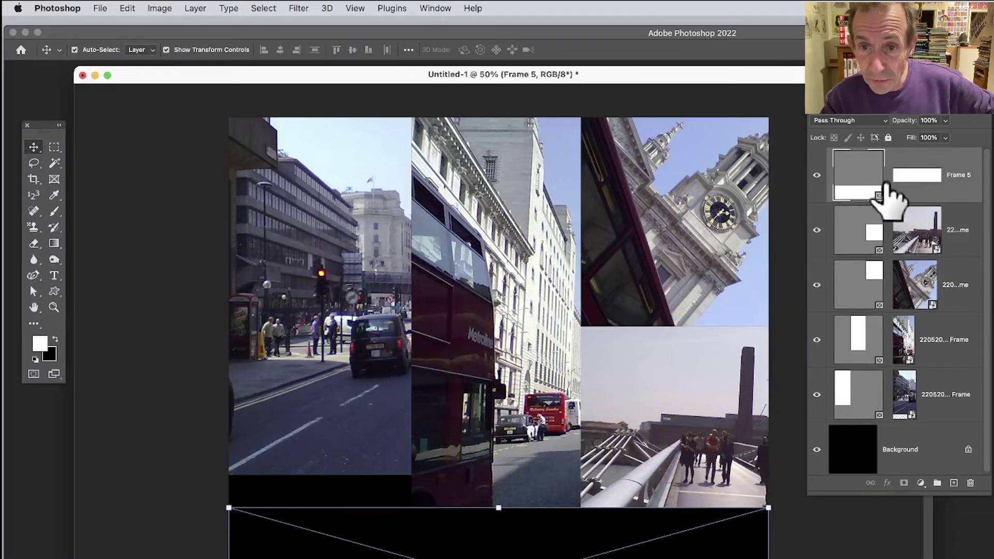
pyautogui.click(96, 7)
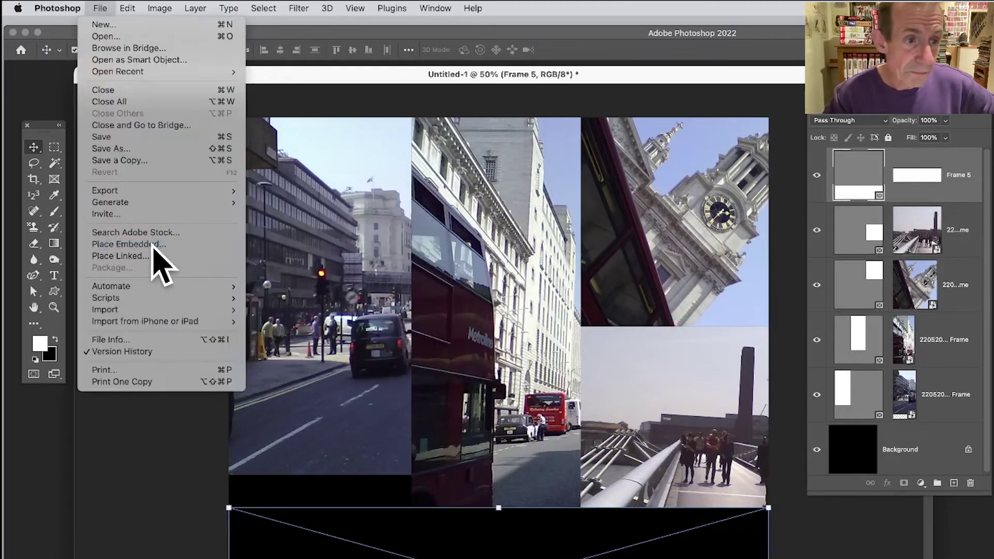
pyautogui.click(154, 248)
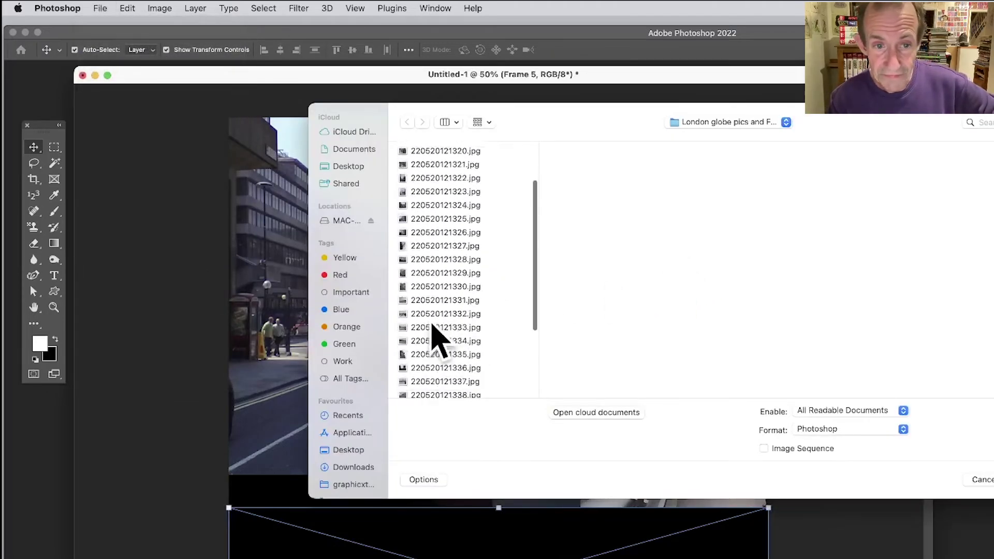
pyautogui.scroll(-2, 434, 326)
pyautogui.click(434, 326)
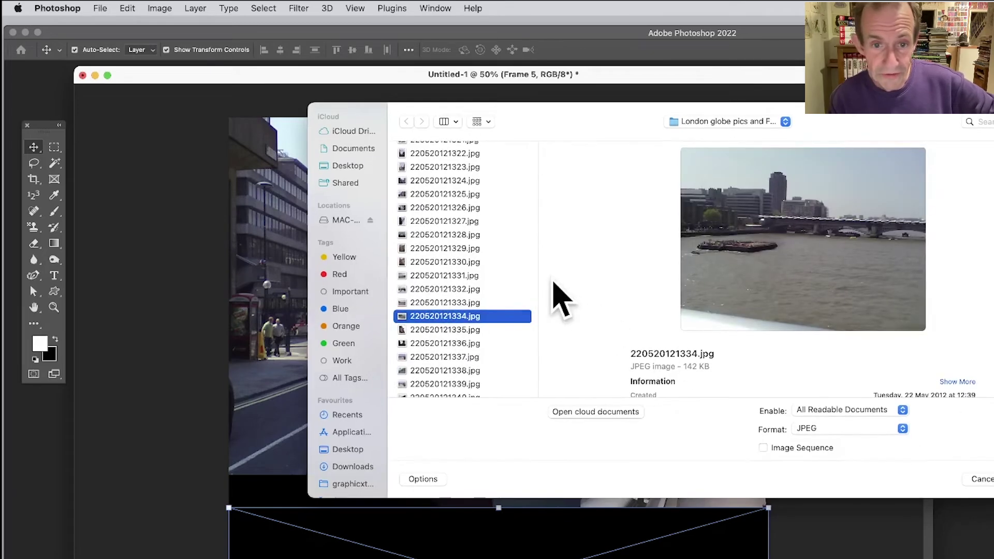
pyautogui.press('Return')
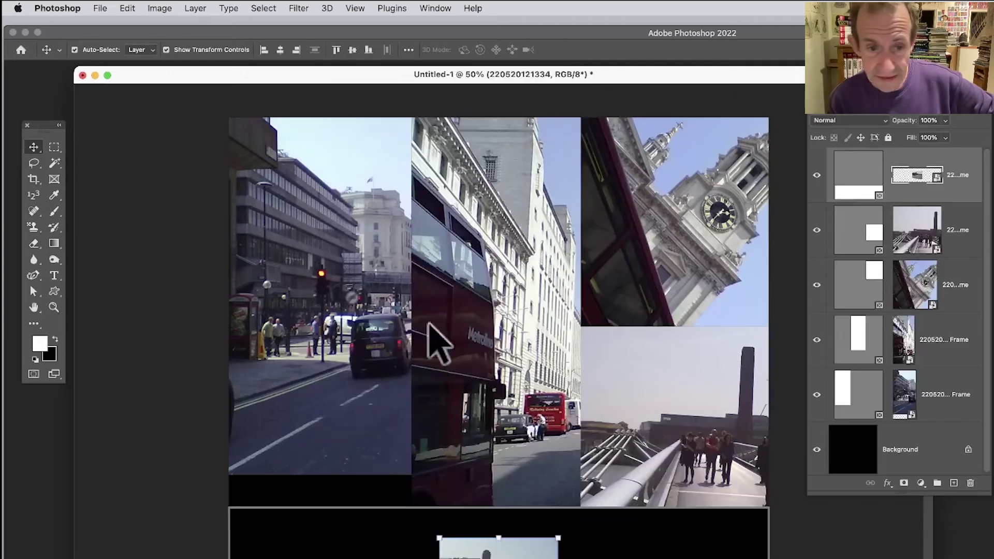
# - Move the river image to the wide frame's upper-left corner and enlarge it to span the frame's full width
pyautogui.moveTo(495, 518); pyautogui.dragTo(303, 456)
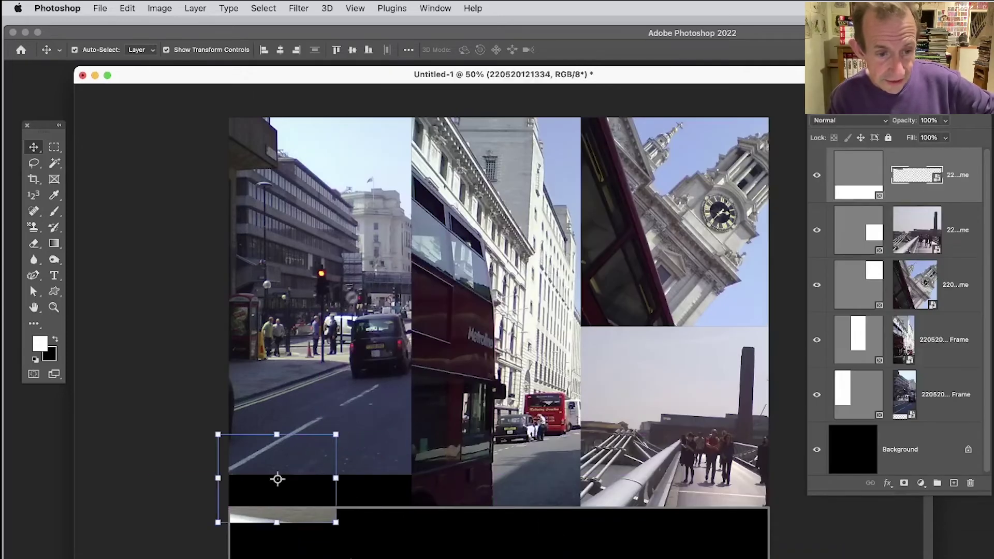
pyautogui.moveTo(337, 523); pyautogui.dragTo(791, 558)
pyautogui.press('Return')
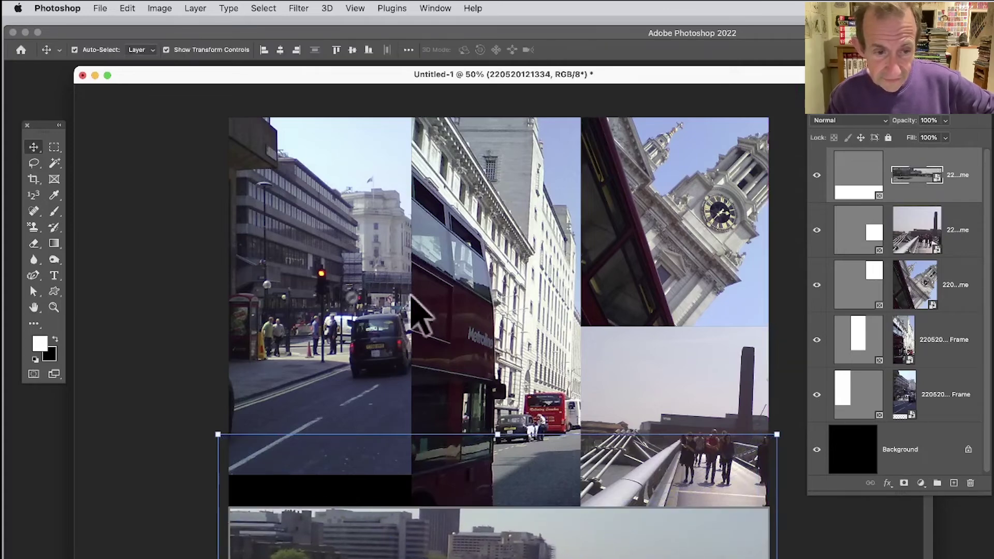
# - Enlarge the street image in the left frame to cover the black gap below it, and shift it left to bring in the taxi
pyautogui.click(353, 318)
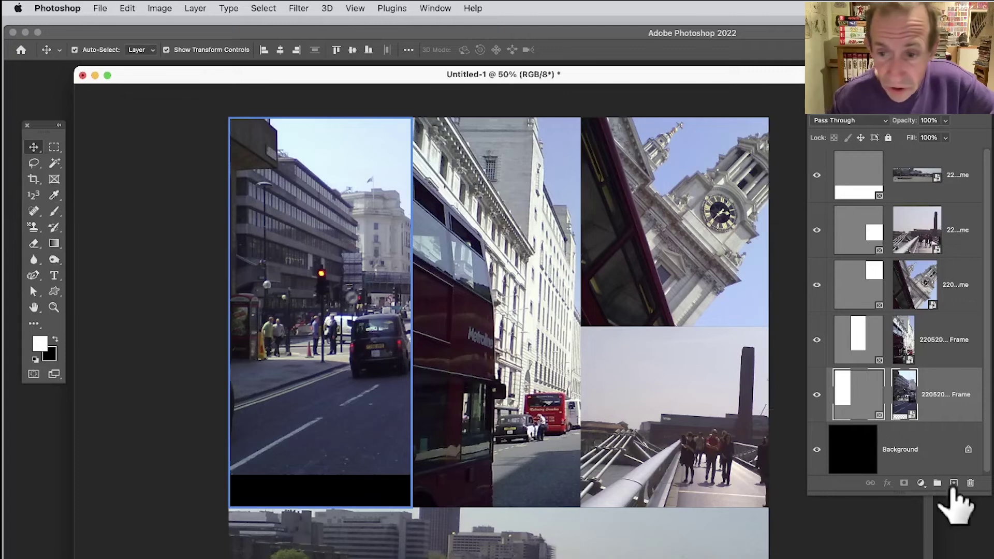
pyautogui.click(907, 393)
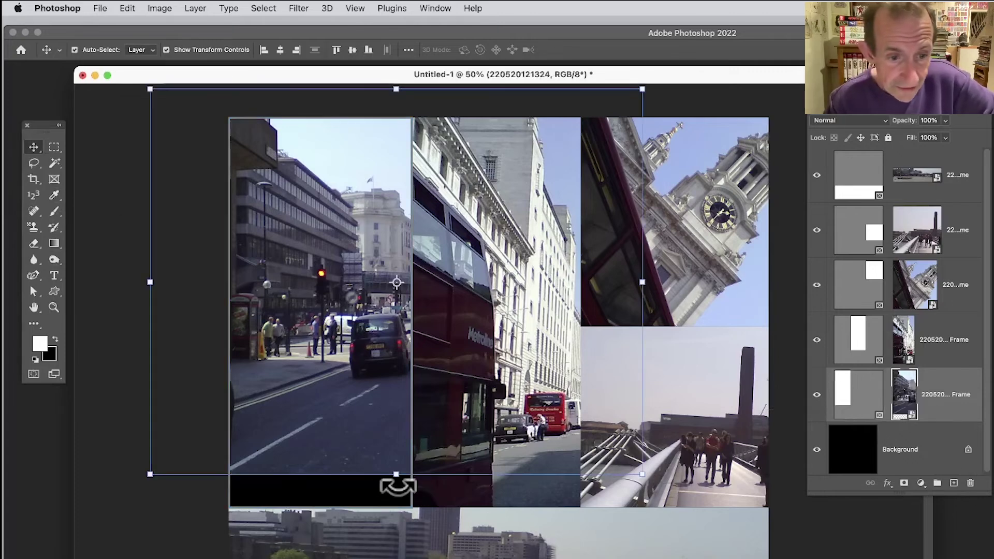
pyautogui.moveTo(396, 474); pyautogui.dragTo(533, 515)
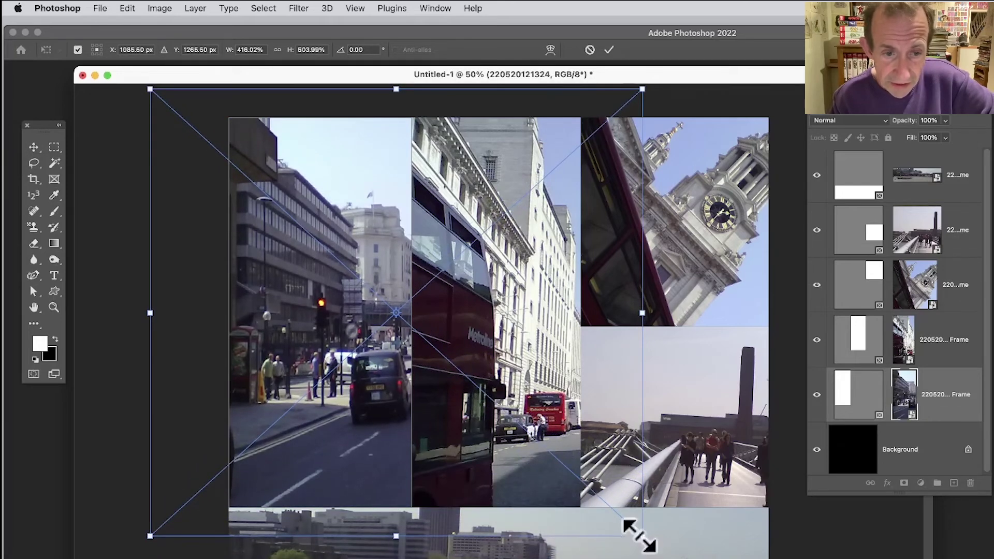
pyautogui.moveTo(641, 533); pyautogui.dragTo(781, 554)
pyautogui.moveTo(277, 355); pyautogui.dragTo(144, 343)
pyautogui.press('Return')
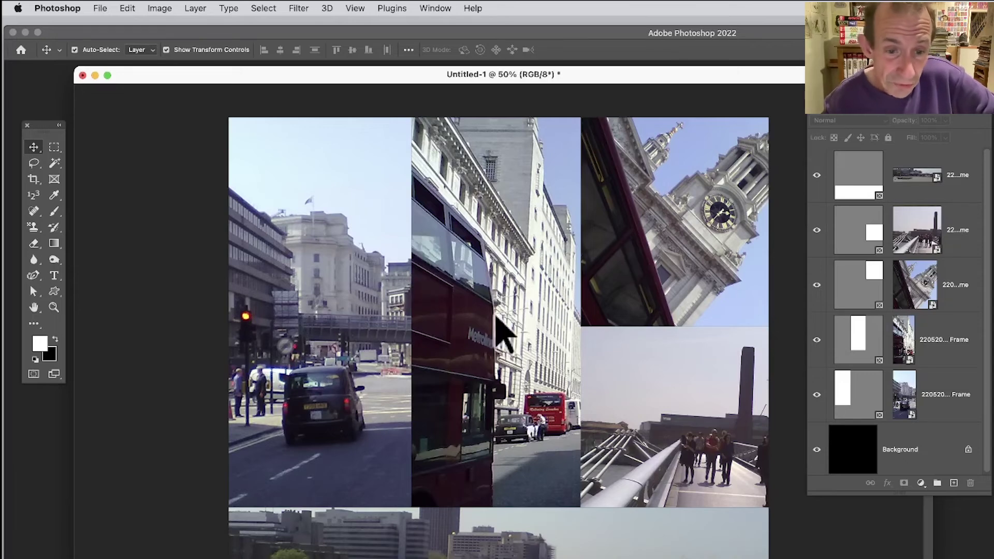
# - Replace the bus image in the tall middle frame with 220520121330.jpg as an embedded file
pyautogui.click(524, 306)
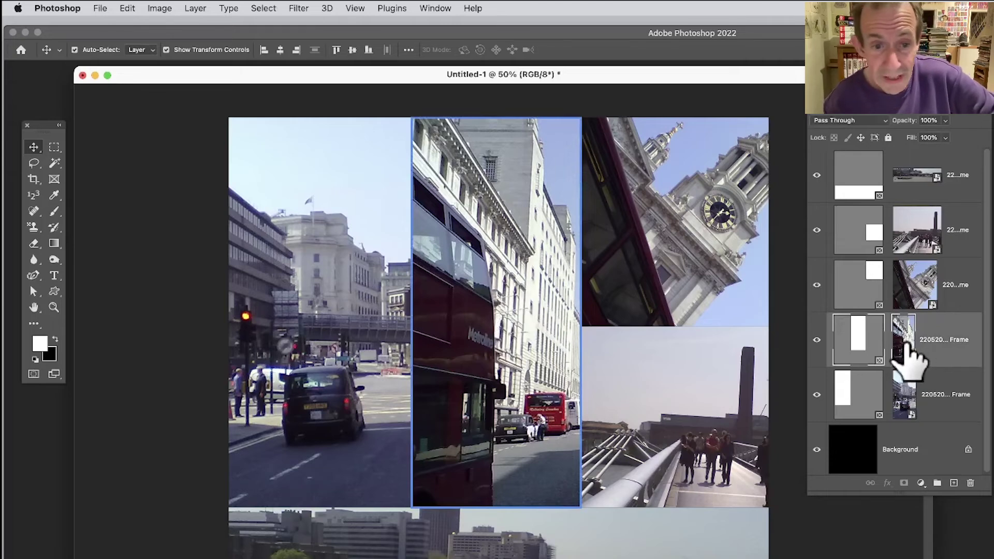
pyautogui.click(100, 8)
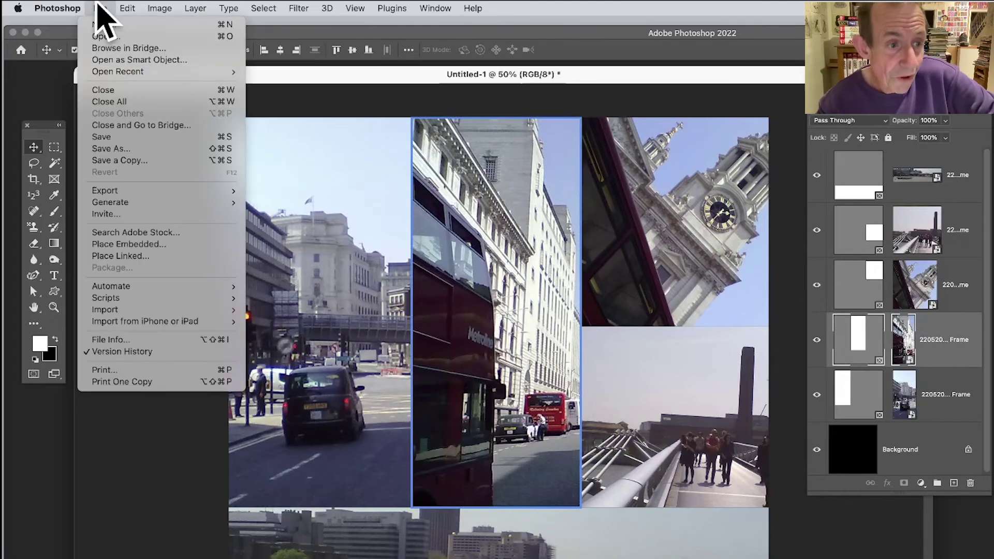
pyautogui.click(136, 244)
pyautogui.click(448, 300)
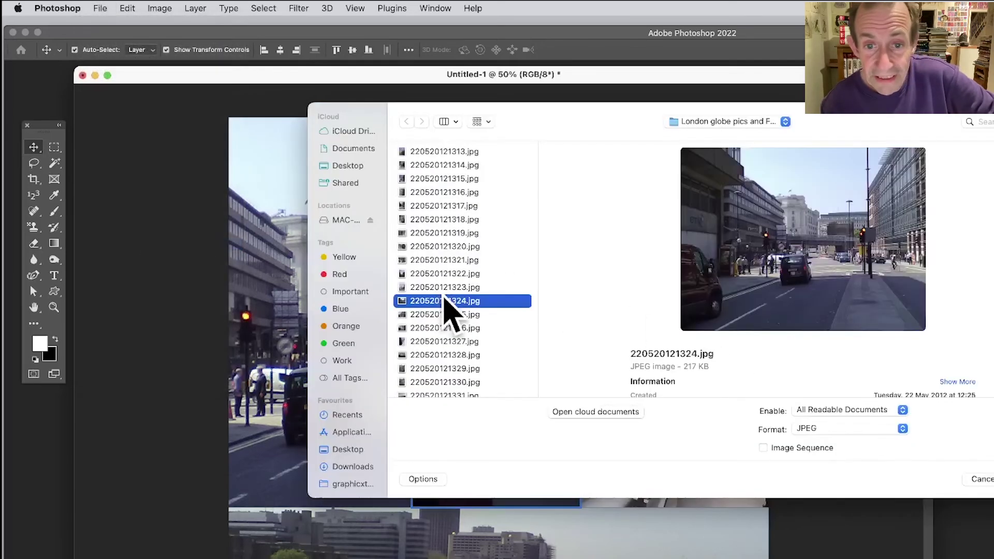
pyautogui.scroll(-5, 449, 311)
pyautogui.click(437, 304)
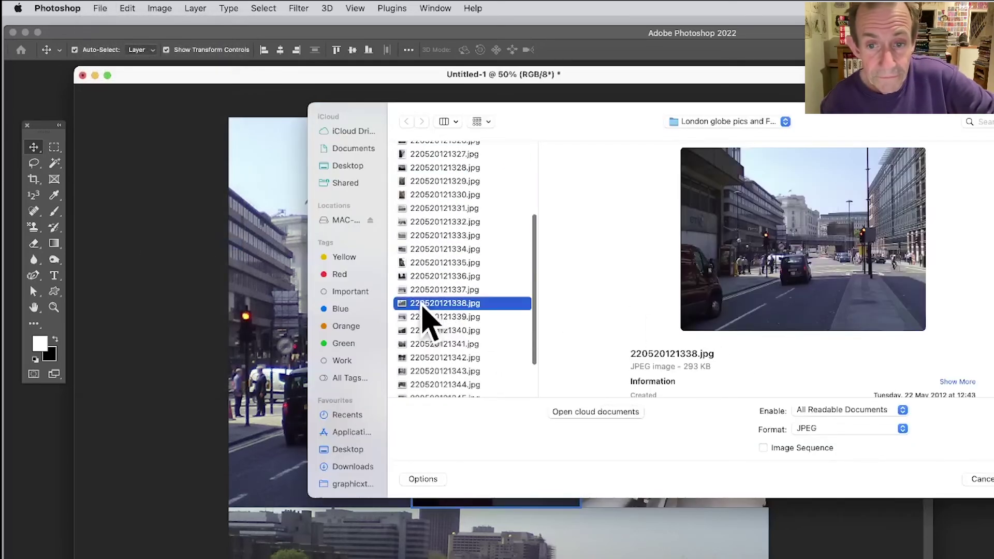
pyautogui.click(438, 277)
pyautogui.click(439, 263)
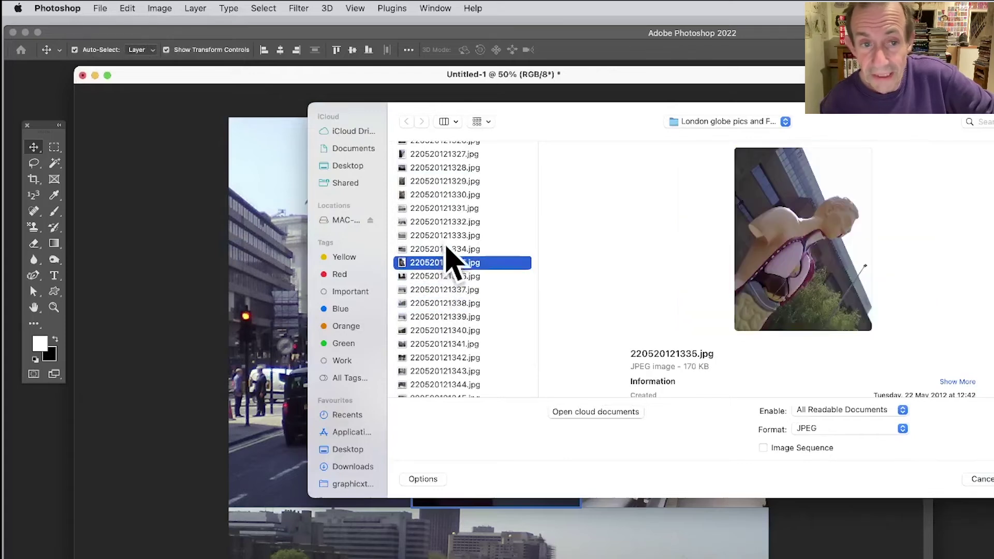
pyautogui.click(444, 236)
pyautogui.click(447, 223)
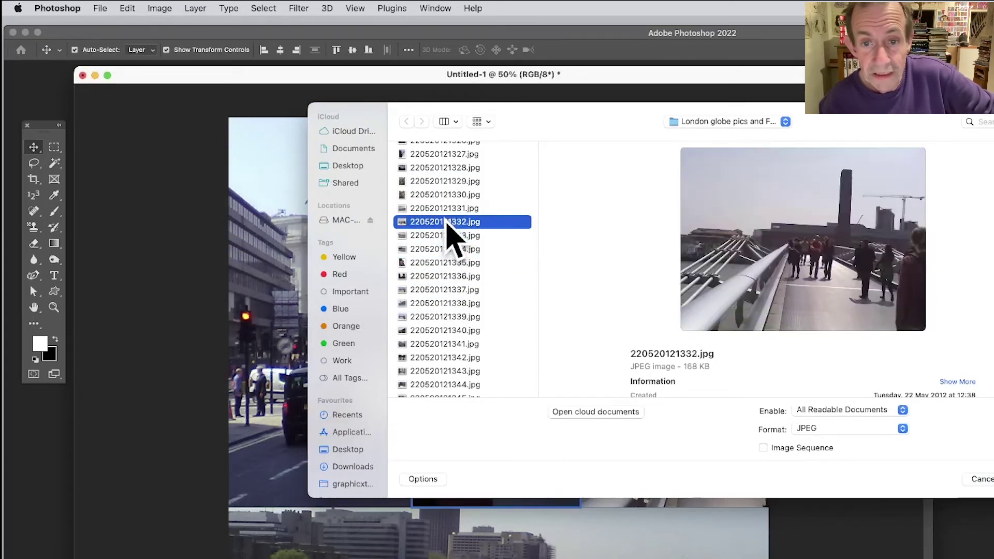
pyautogui.click(441, 196)
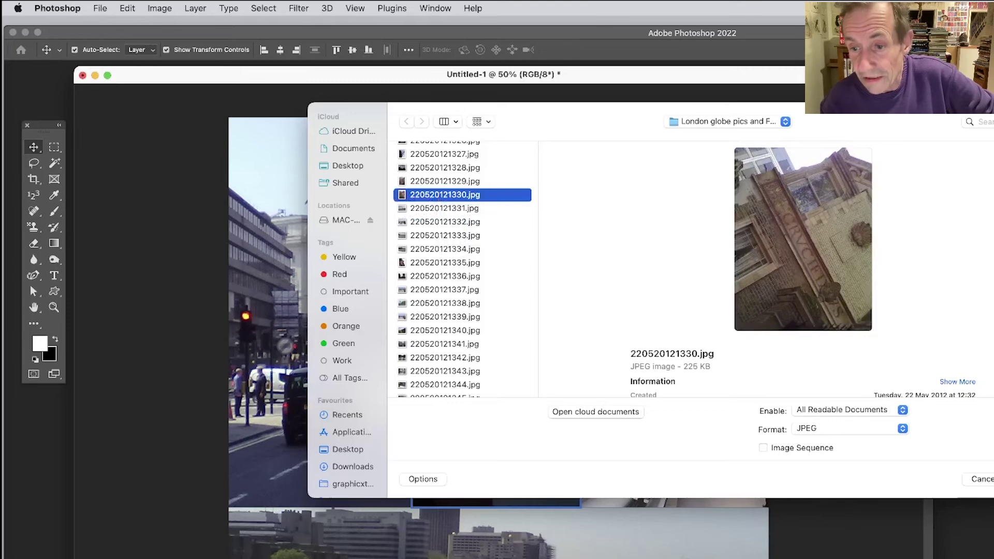
pyautogui.press('Return')
# - Reposition the tilted brick building image and enlarge it to fill the tall middle frame
pyautogui.moveTo(533, 305); pyautogui.dragTo(426, 117)
pyautogui.hotkey('ctrl', 't')
pyautogui.moveTo(455, 218); pyautogui.dragTo(760, 548)
pyautogui.press('Return')
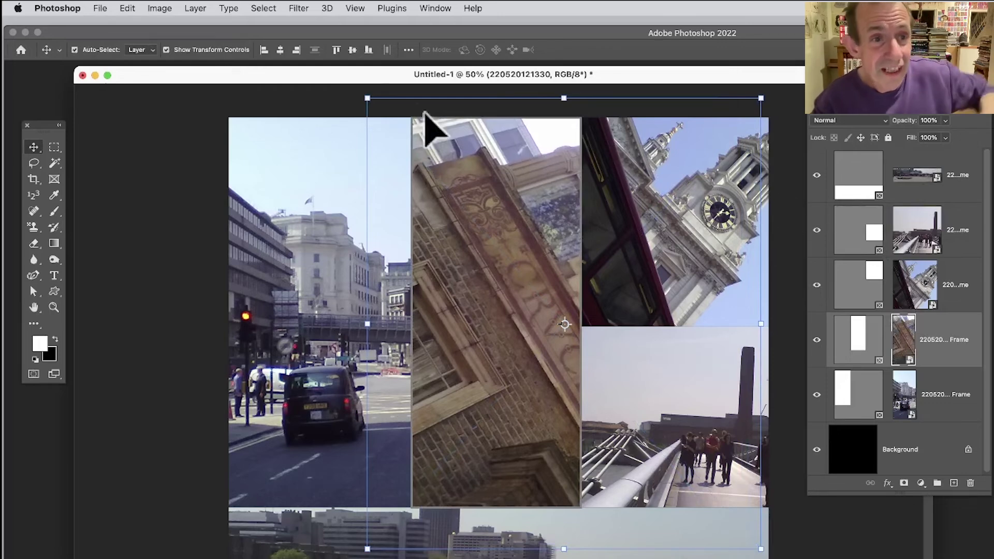
# - Apply a Gaussian Blur with a radius of about 9.1 pixels to the brick building image in the middle frame
pyautogui.click(299, 8)
pyautogui.moveTo(357, 174)
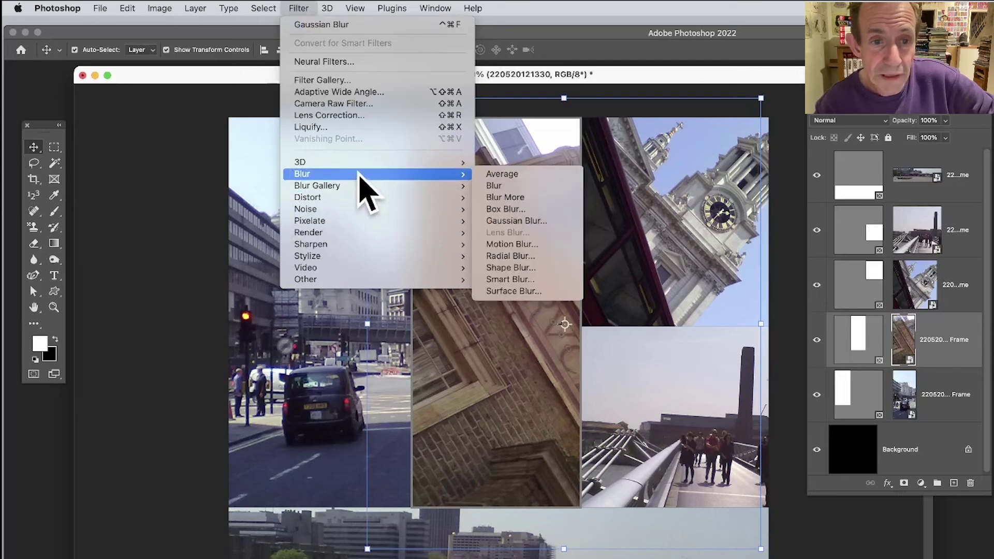
pyautogui.click(518, 221)
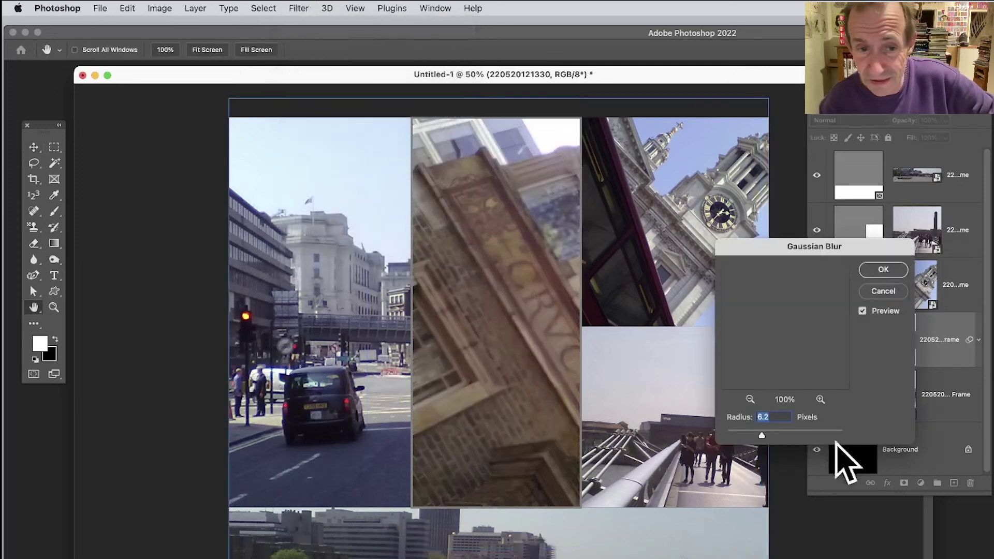
pyautogui.moveTo(776, 433); pyautogui.dragTo(769, 434)
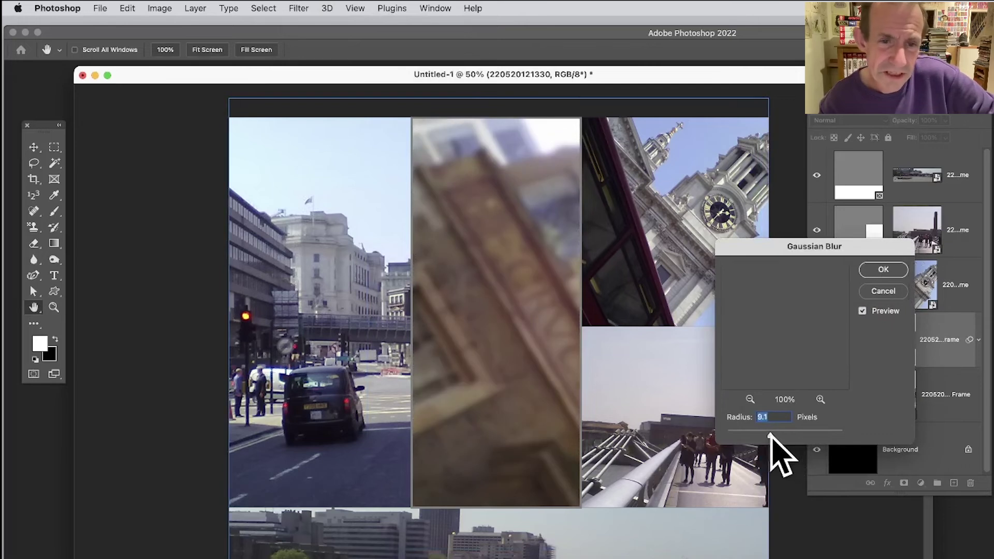
pyautogui.click(883, 270)
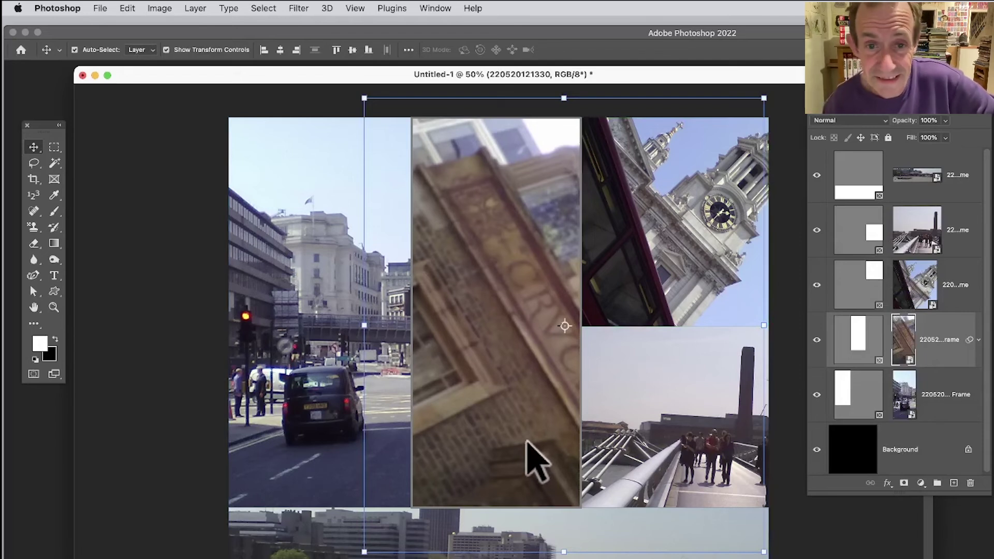
# - Scale the bridge image to about 402% width and 471% height, positioning it to fill its frame with the bridge cables and railing
pyautogui.click(955, 178)
pyautogui.click(893, 234)
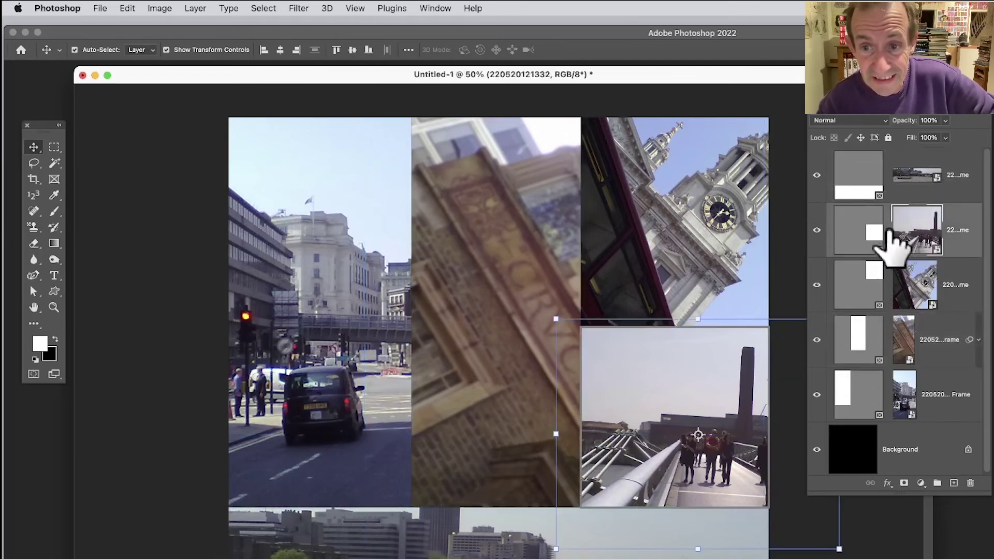
pyautogui.moveTo(732, 410); pyautogui.dragTo(790, 438)
pyautogui.moveTo(628, 359); pyautogui.dragTo(433, 173)
pyautogui.moveTo(613, 382); pyautogui.dragTo(739, 435)
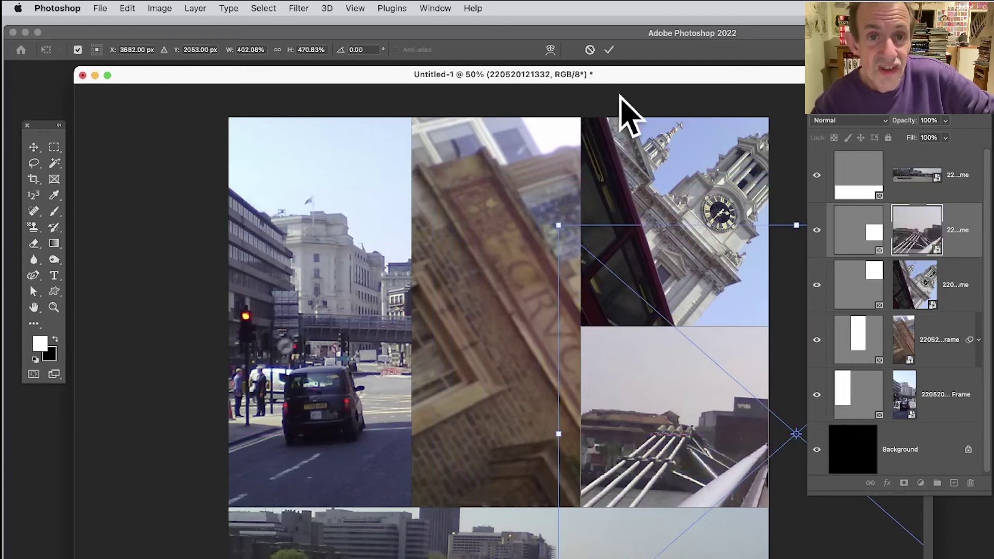
pyautogui.click(609, 50)
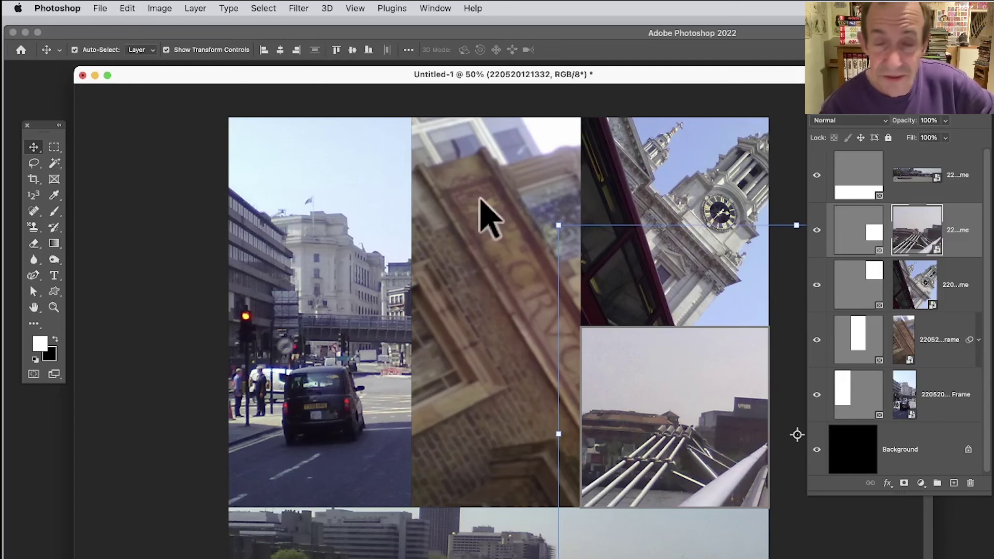
pyautogui.click(100, 7)
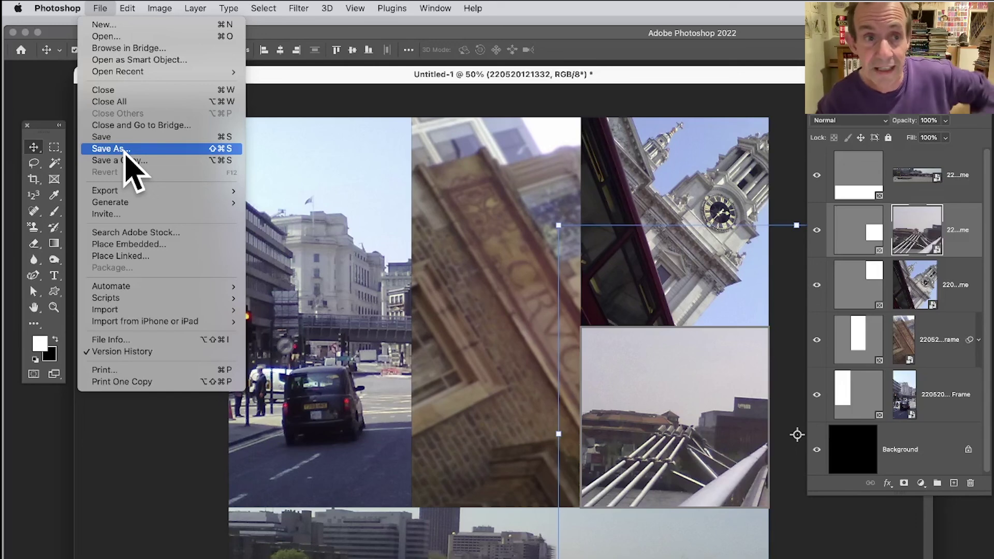
pyautogui.click(676, 216)
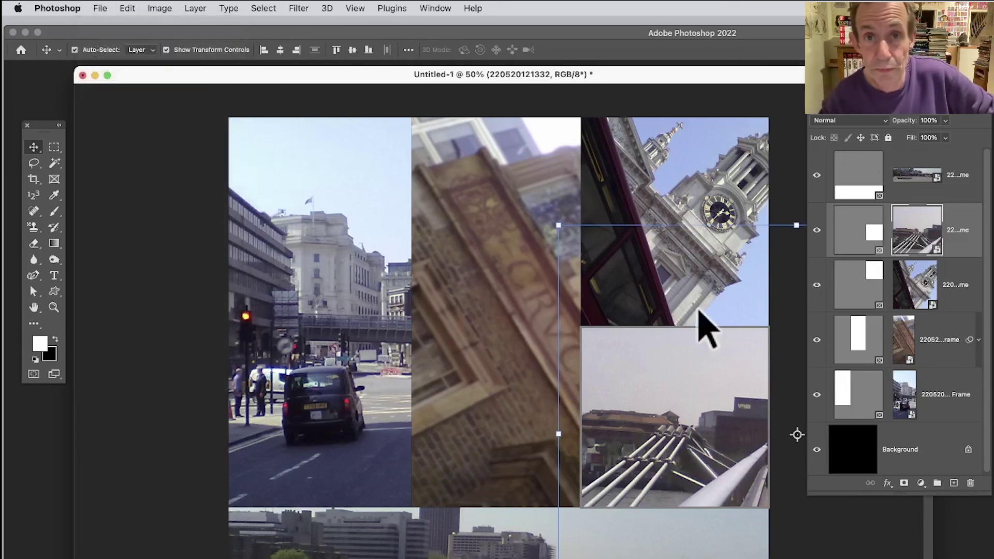
pyautogui.click(100, 7)
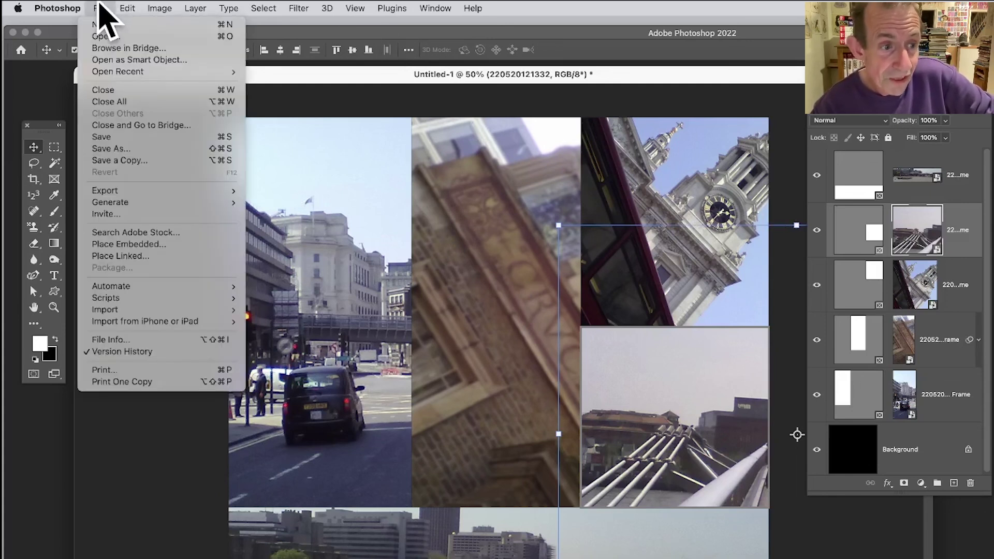
pyautogui.moveTo(127, 193)
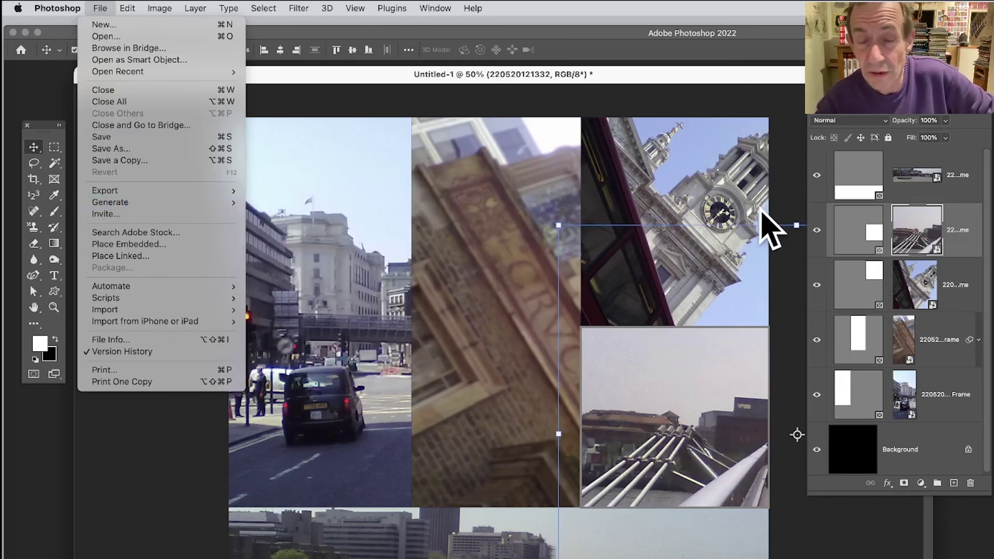
pyautogui.click(732, 197)
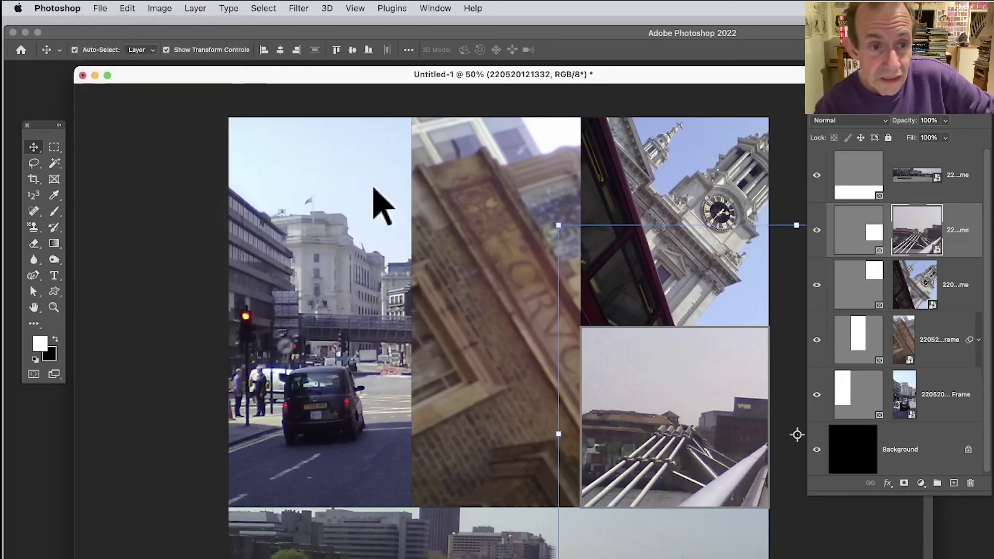
# - Select the left frame containing the street and taxi image, and activate the Frame tool
pyautogui.click(510, 265)
pyautogui.click(297, 249)
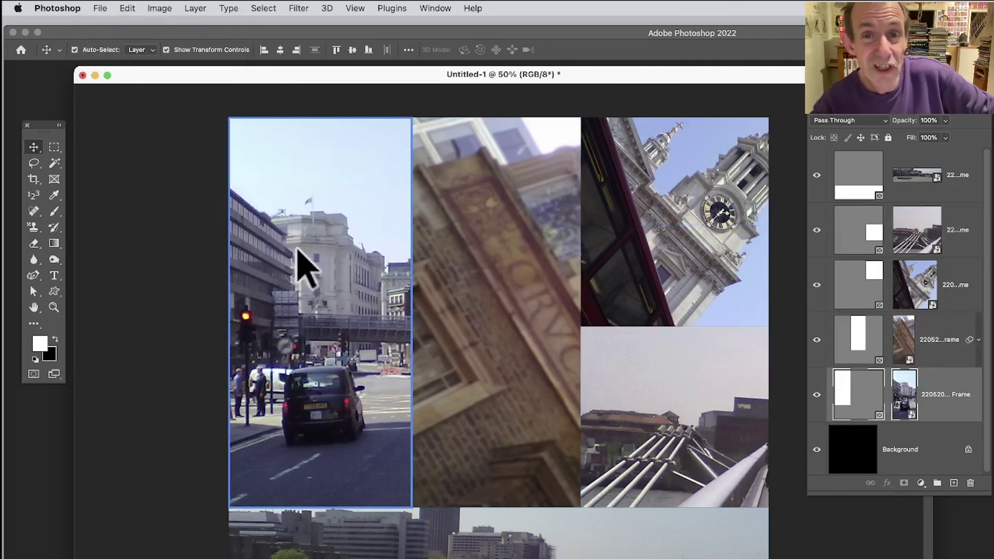
pyautogui.click(55, 180)
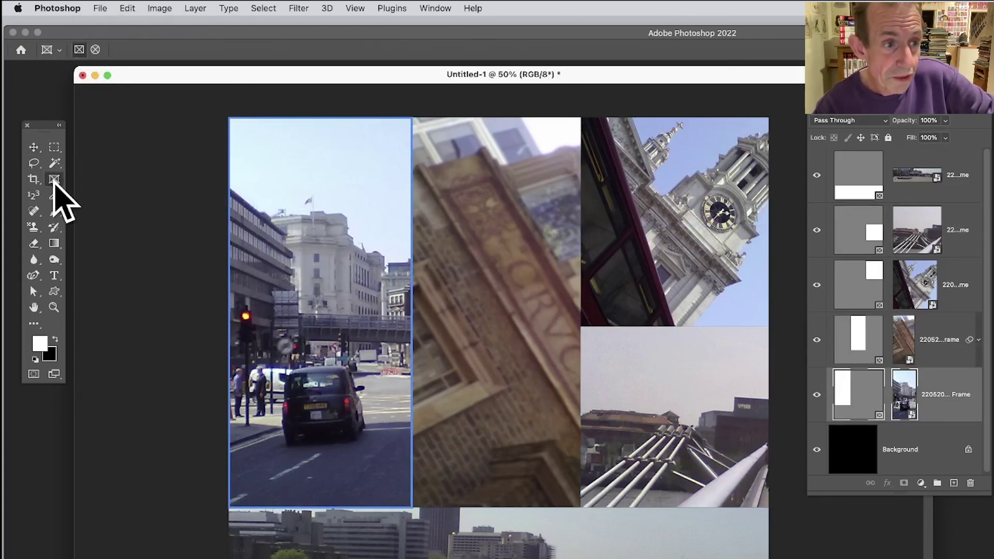